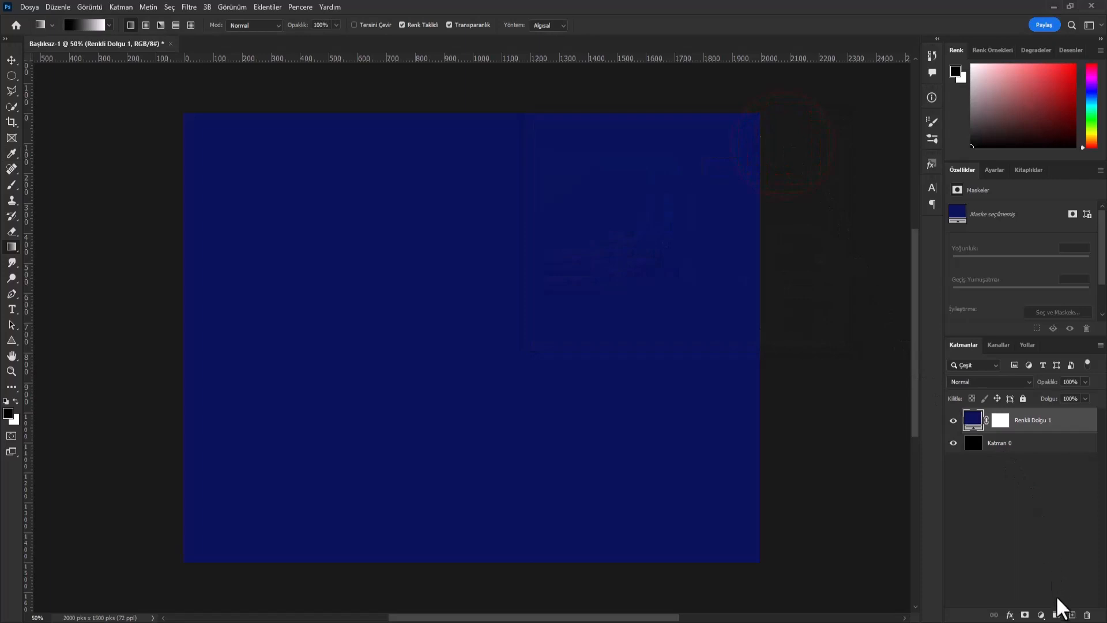
Add a new empty layer above the colour fill and set the soft round Brush to a size of 1500 px.
click(1072, 614)
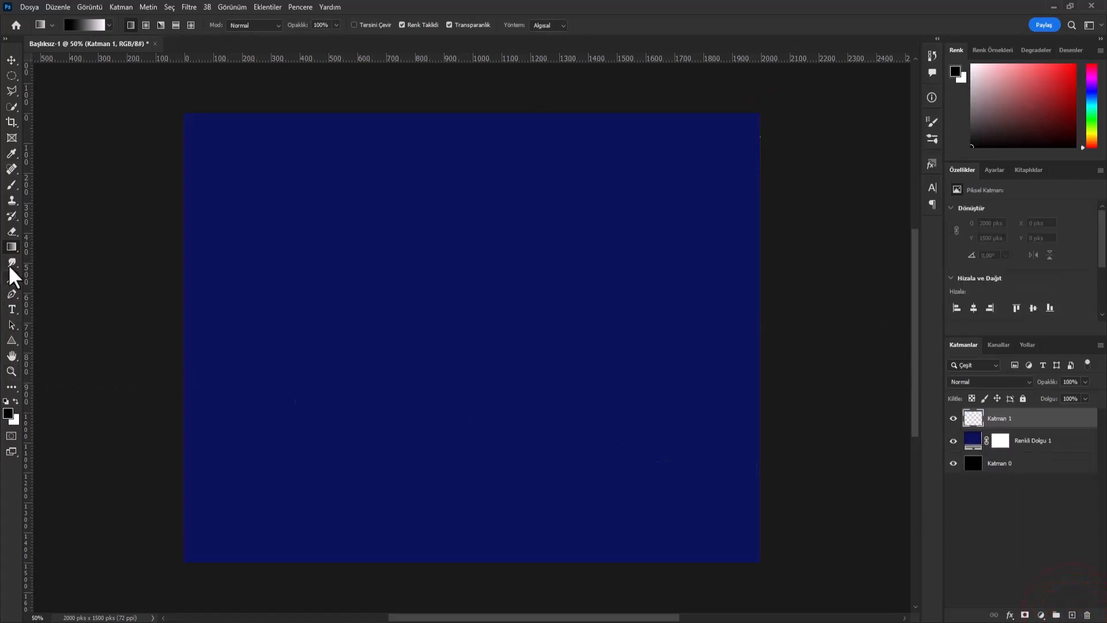
right_click(9, 185)
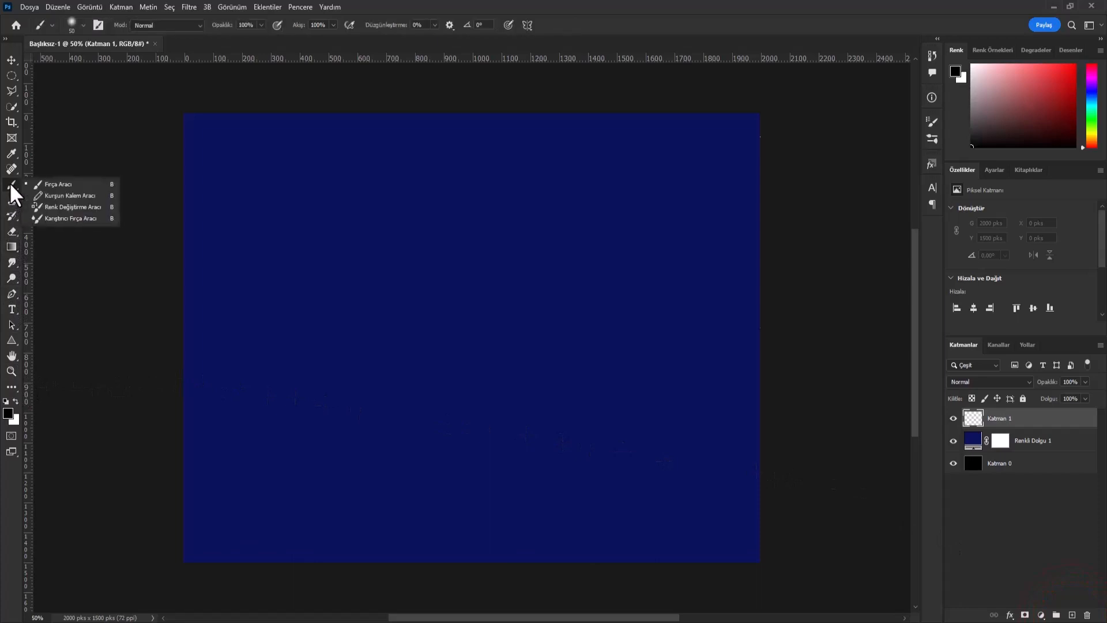
click(53, 182)
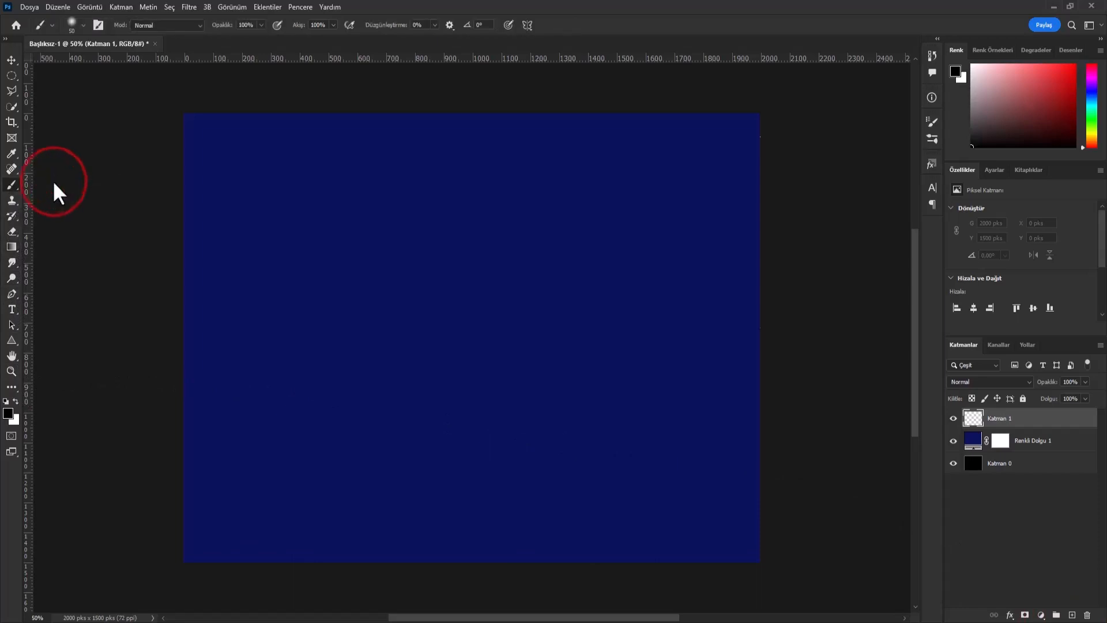
click(79, 24)
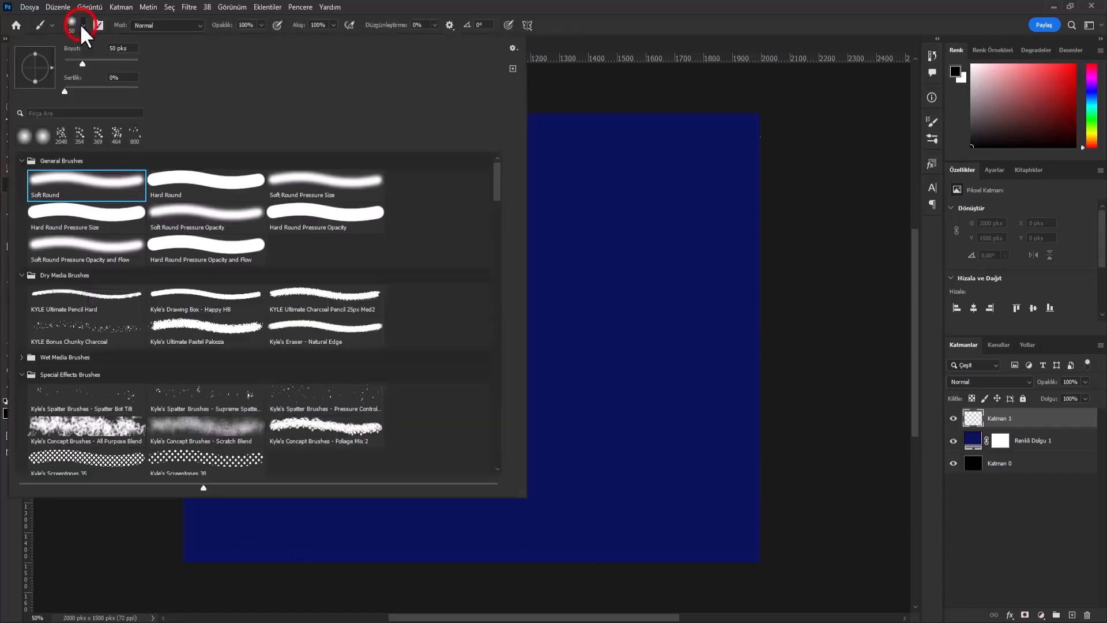
click(104, 49)
text(150)
key(Return)
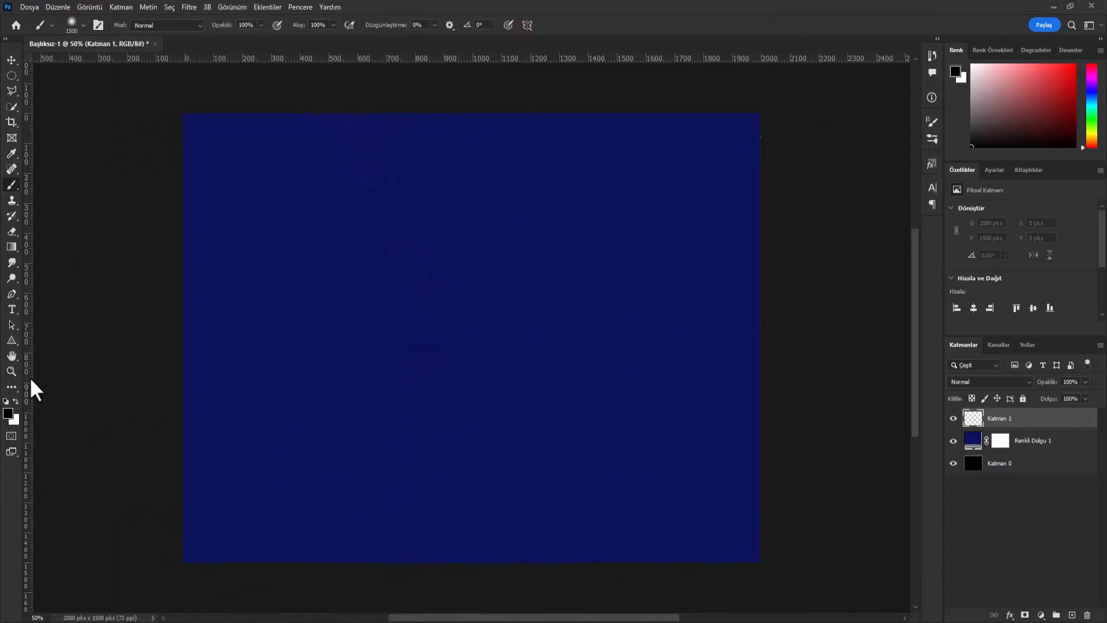
Set the foreground colour to a lighter shade of the canvas blue, 2738b0.
click(9, 413)
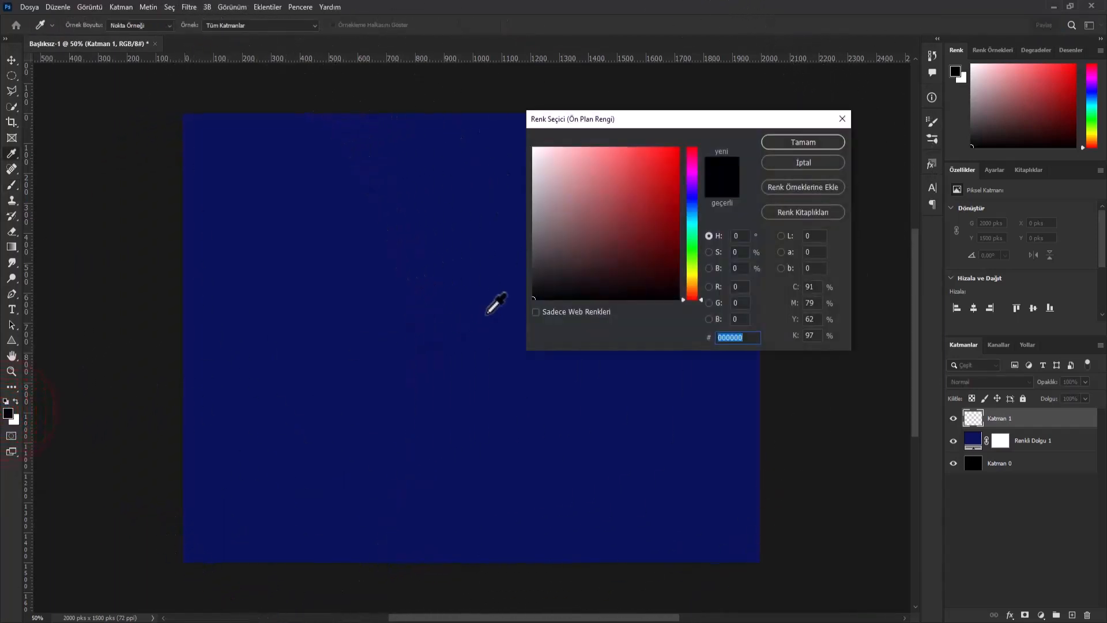
click(472, 232)
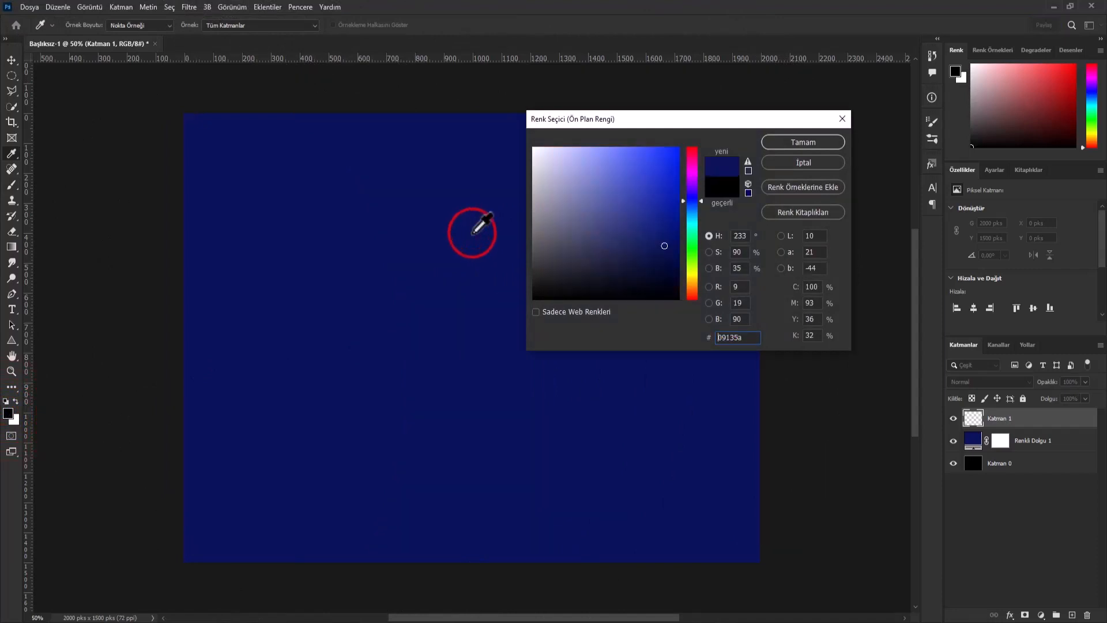
click(648, 199)
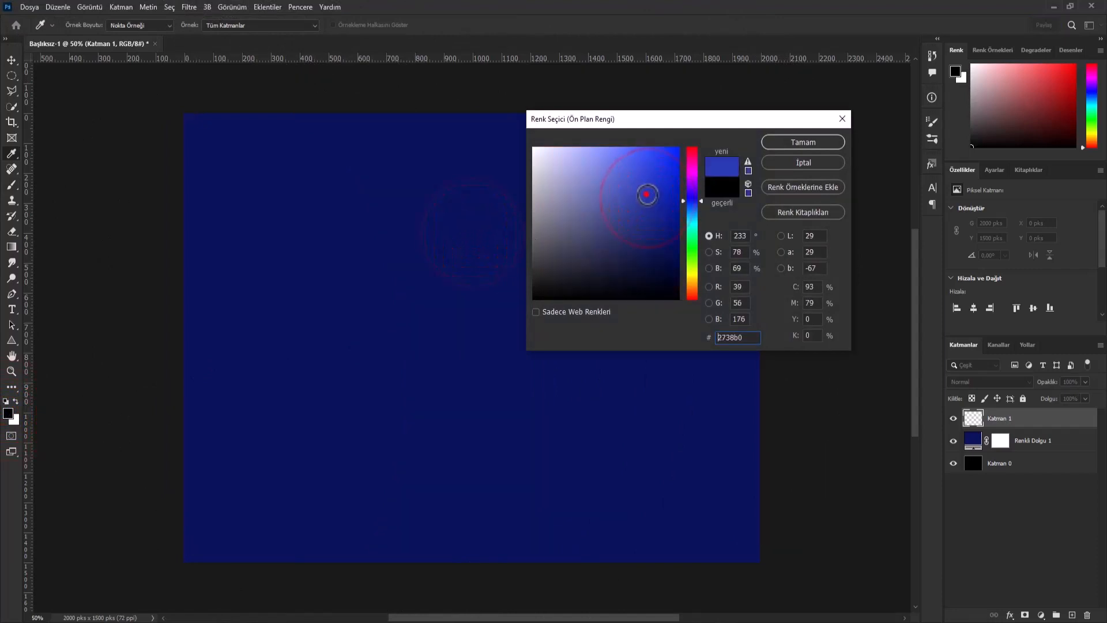
click(783, 142)
Paint a soft glow on the new layer with two brush dabs at the centre of the canvas.
key(b)
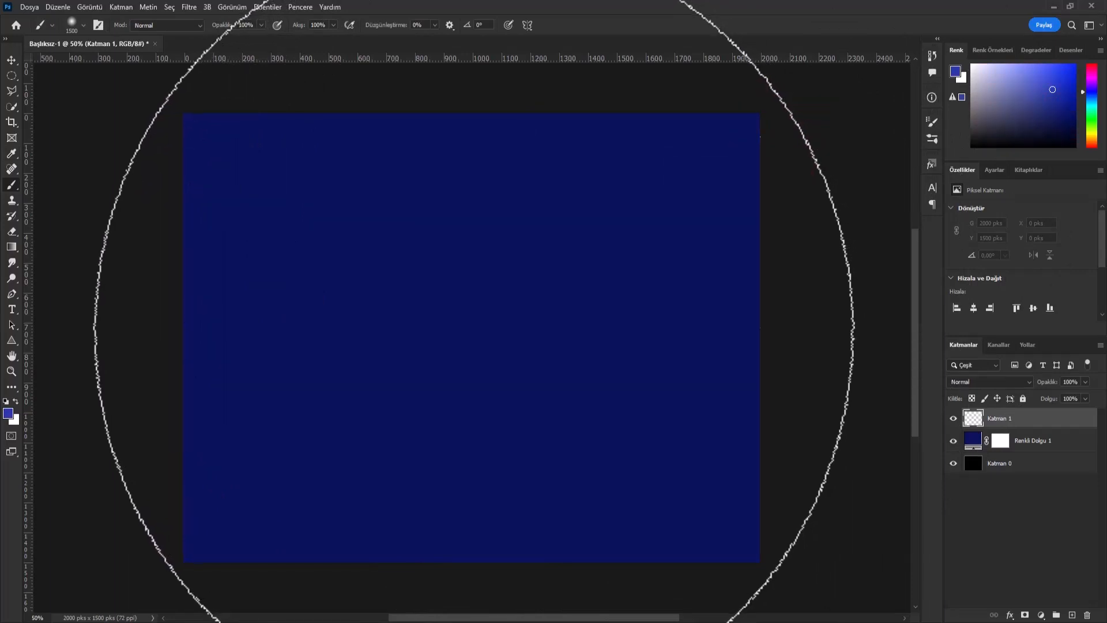
click(470, 331)
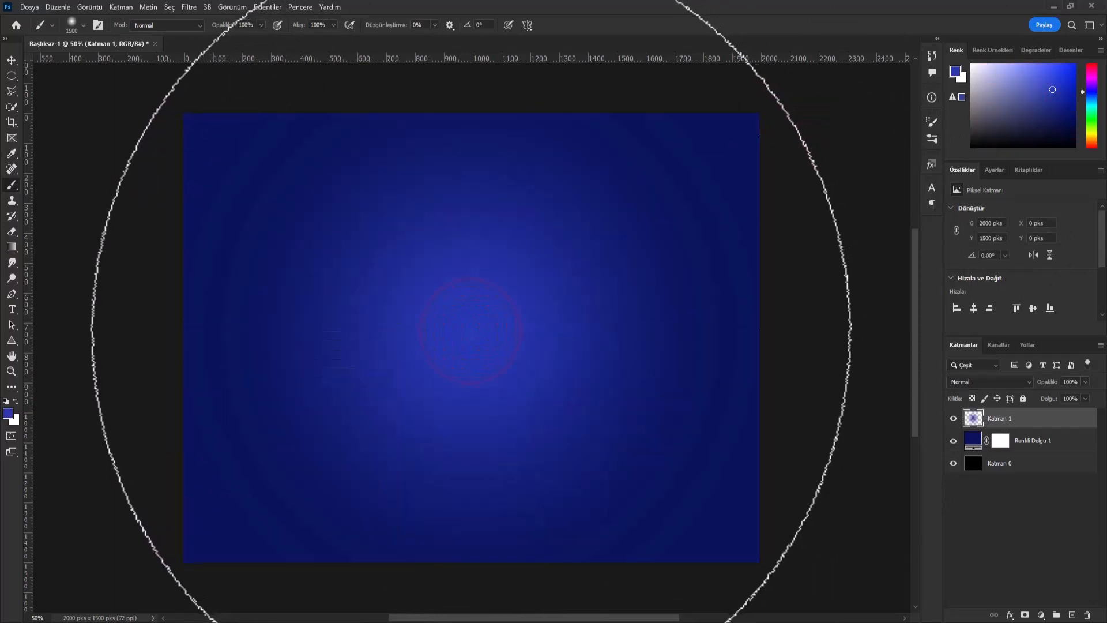
click(471, 331)
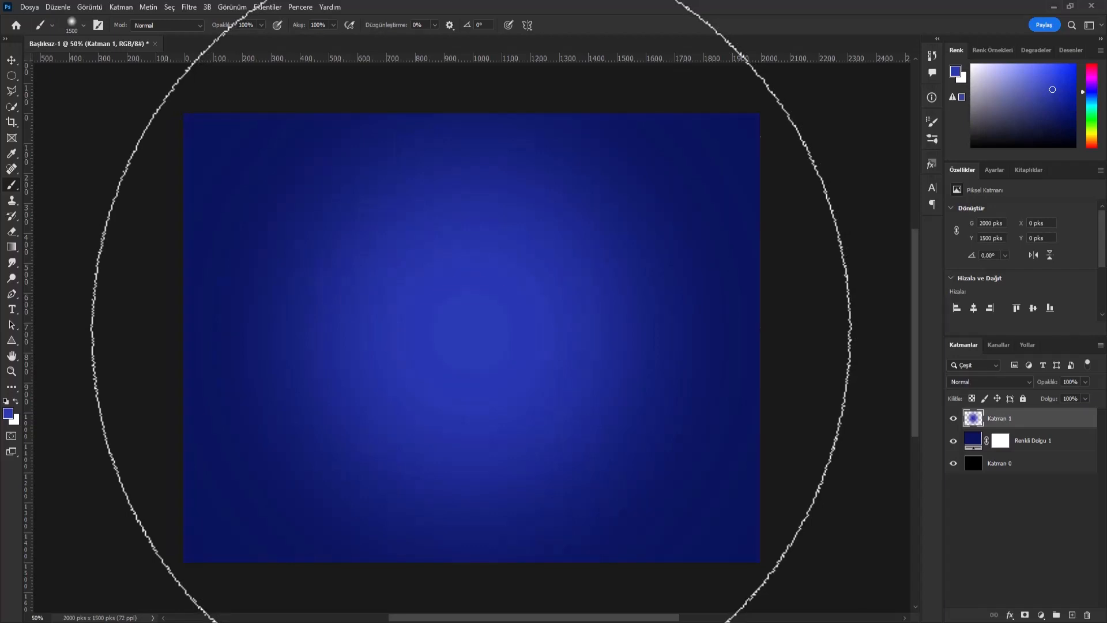
Choose the horizontal Type tool with the glow layer selected and set the text colour to white, ffffff.
click(1024, 420)
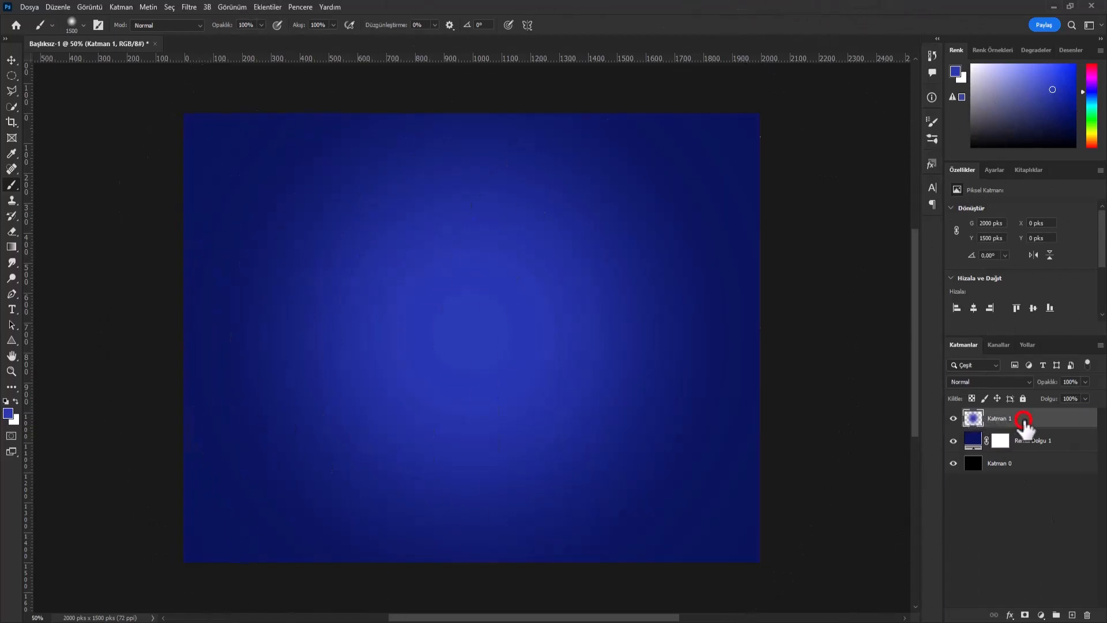
click(9, 60)
click(24, 312)
click(61, 310)
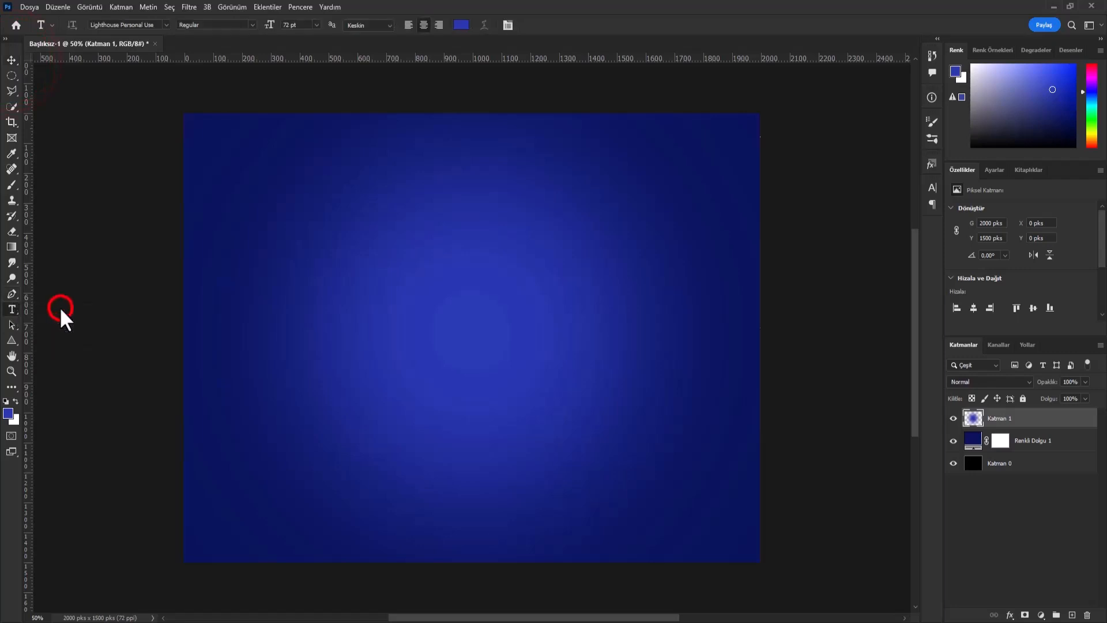
click(462, 26)
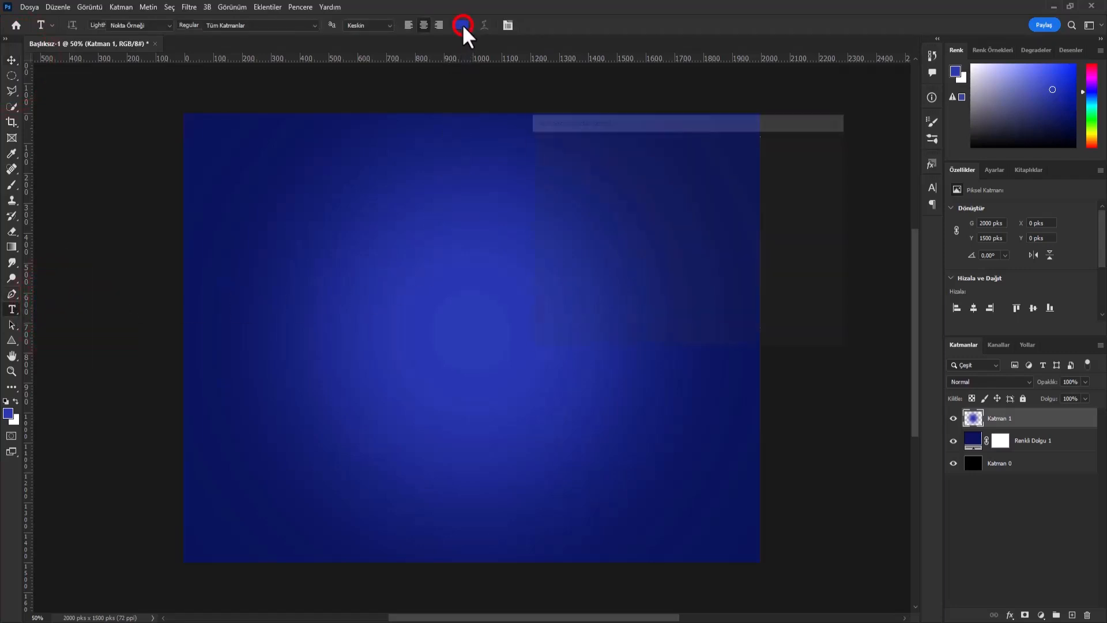
drag(553, 169, 515, 139)
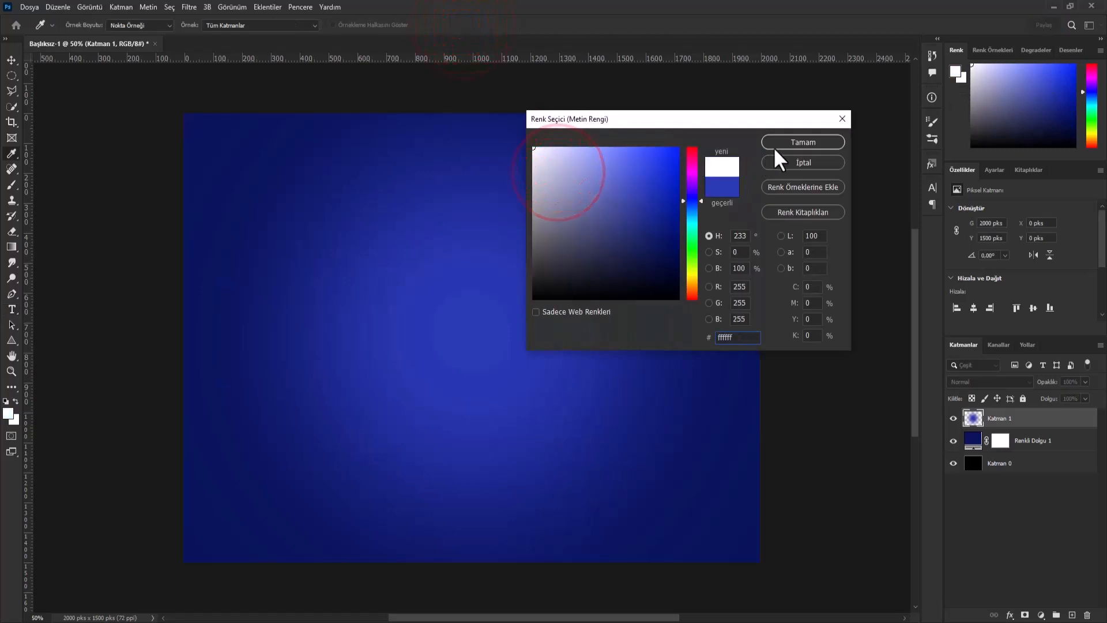
click(790, 140)
Place the text "Rainbow" near the centre of the canvas.
click(443, 329)
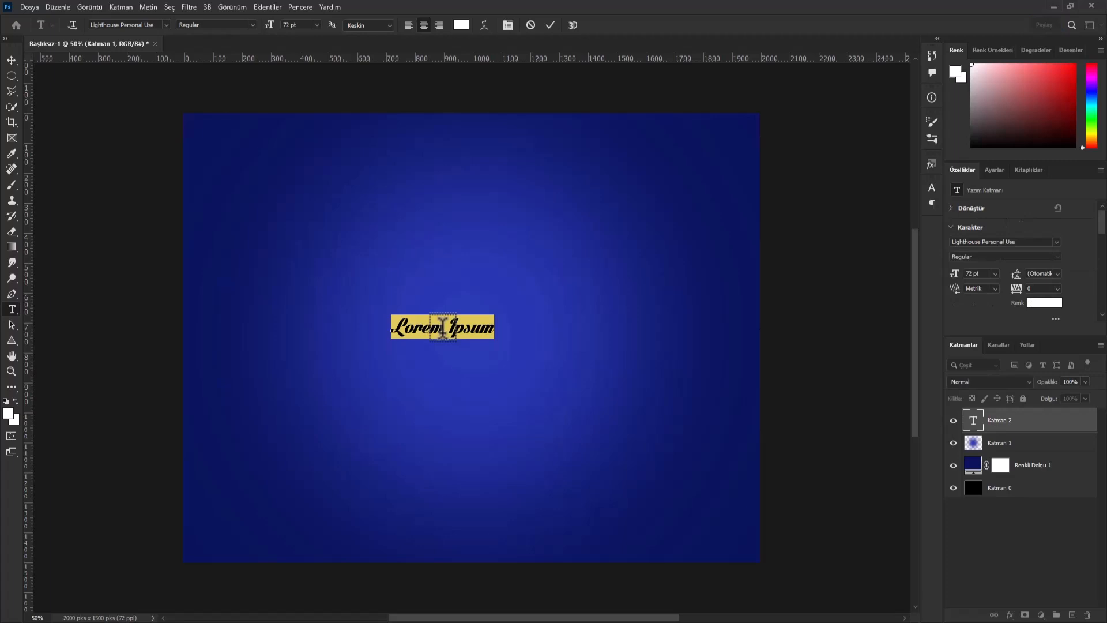
text(Roin)
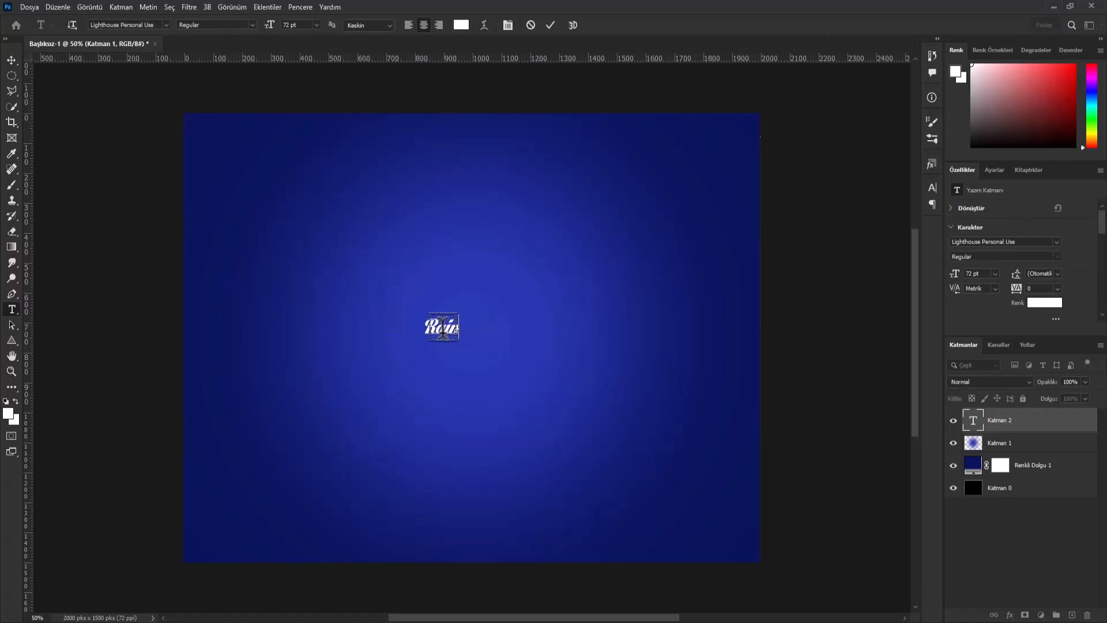
text(bow)
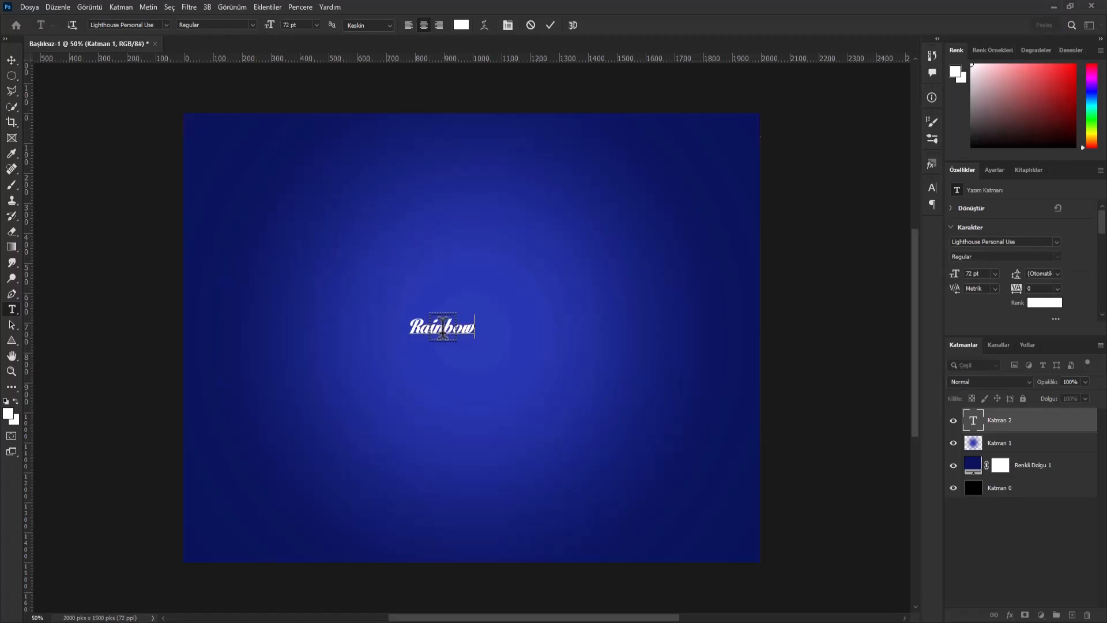
Enlarge the Rainbow text with Free Transform to about 765% width and 974% height so it spans most of the canvas.
click(59, 7)
click(95, 268)
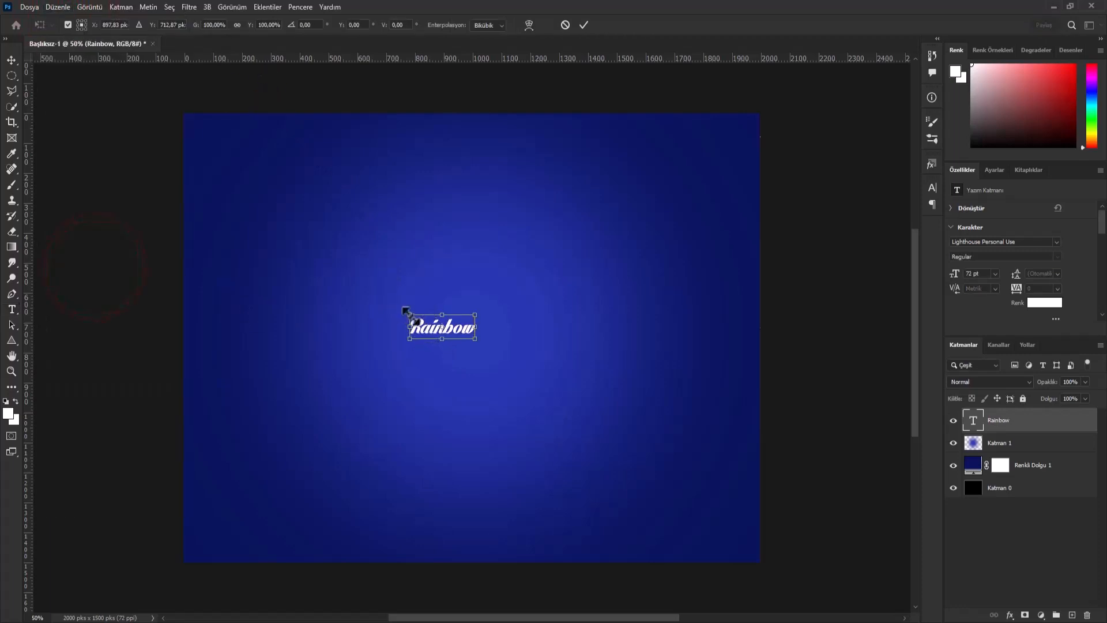
drag(406, 312, 255, 225)
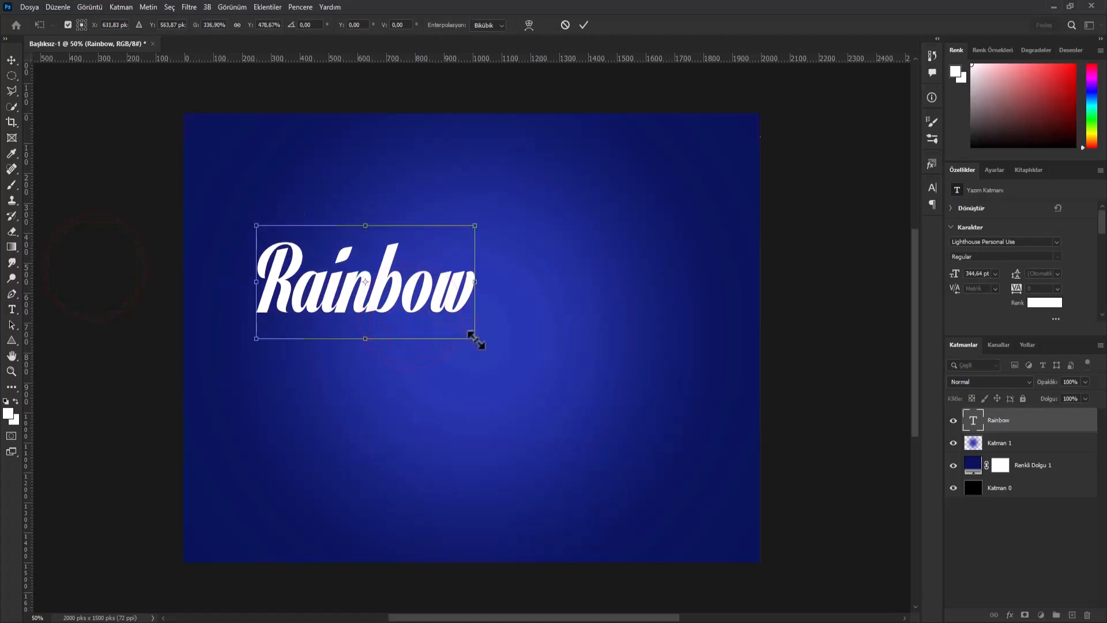
drag(476, 340, 702, 455)
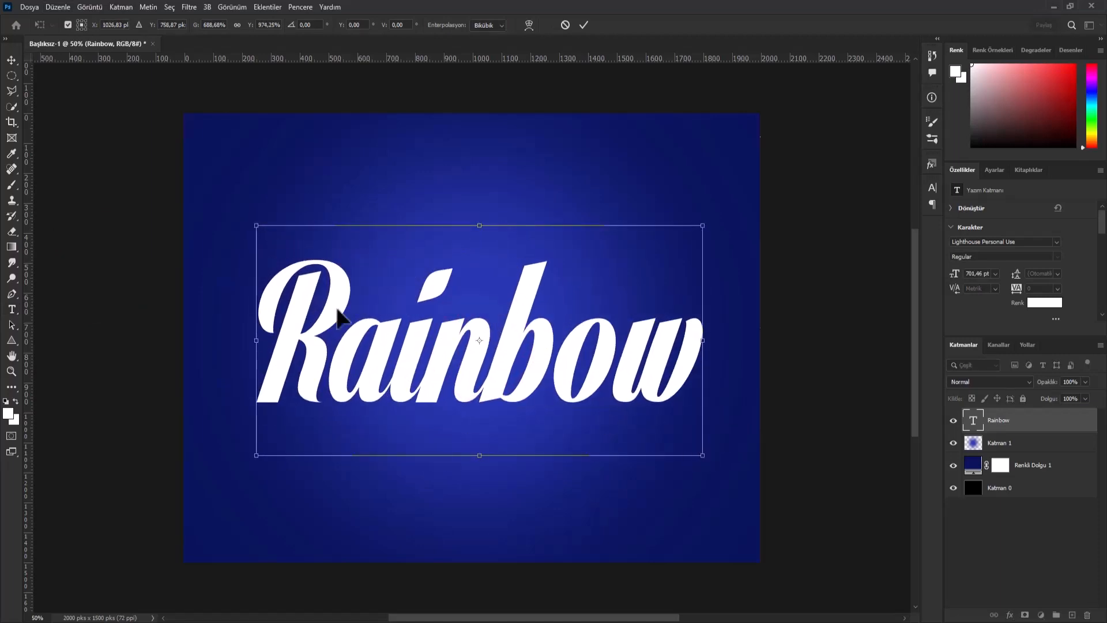
drag(257, 340, 228, 340)
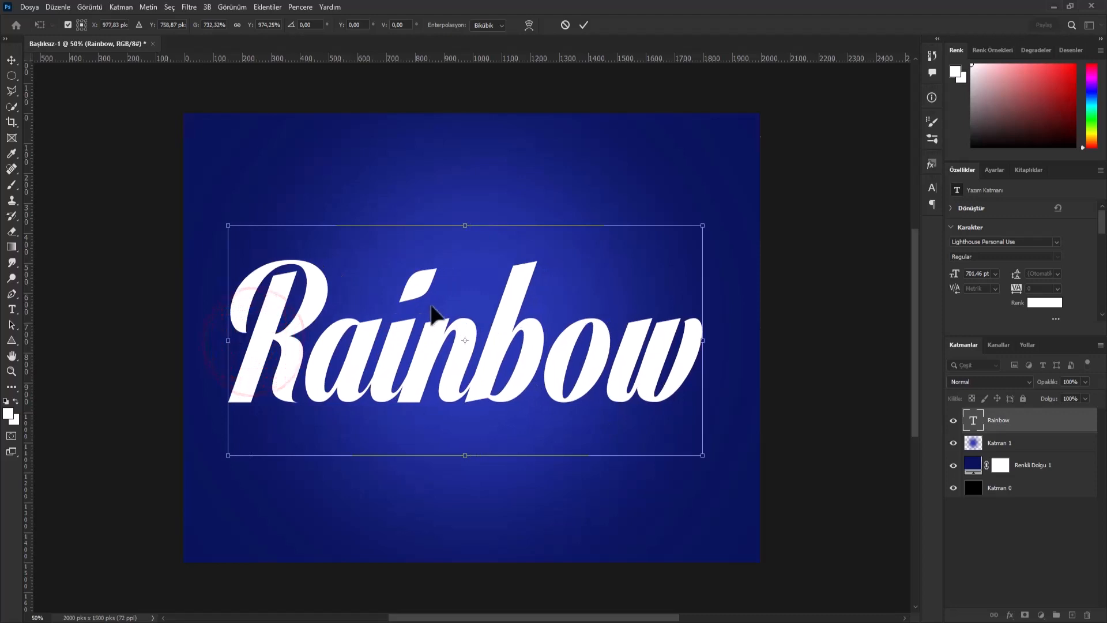
drag(703, 340, 725, 341)
click(582, 25)
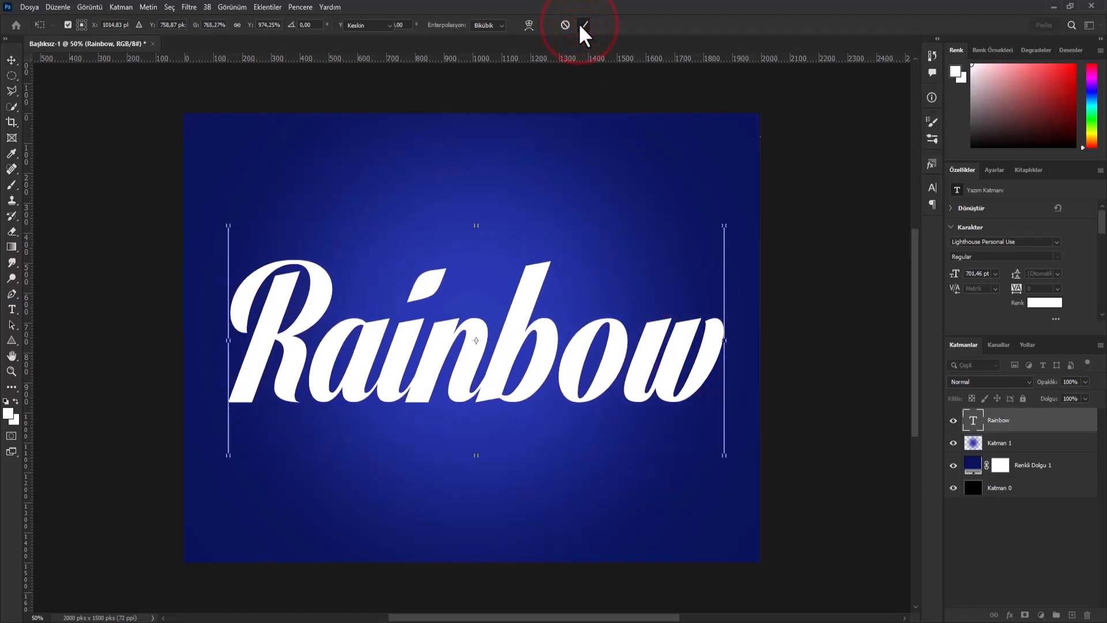
Align the Rainbow text to the vertical and horizontal centres of the canvas.
click(10, 59)
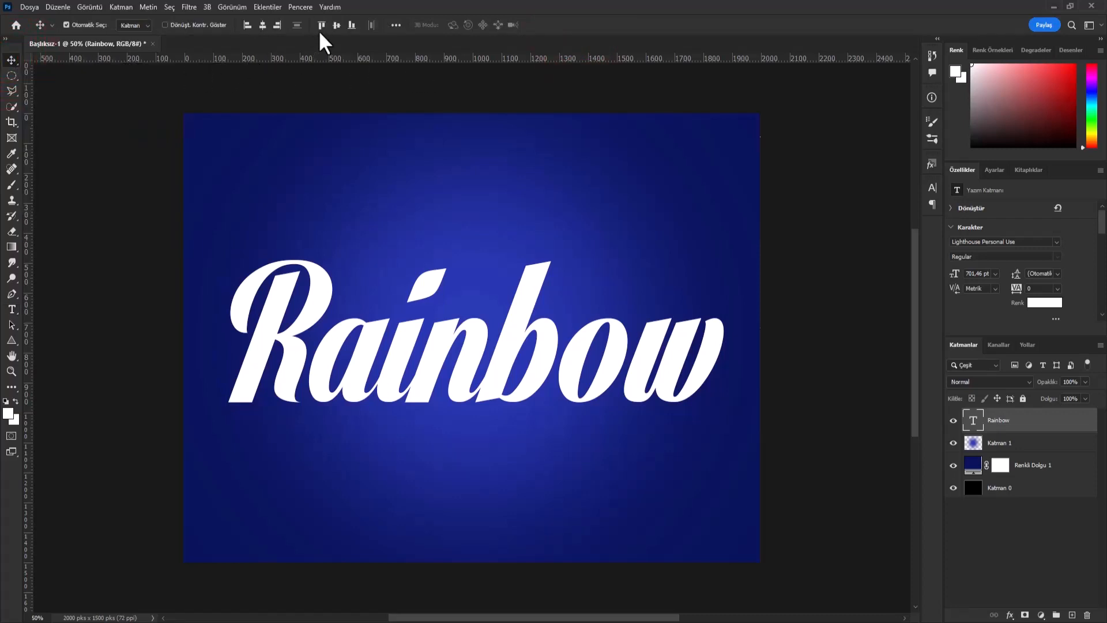
click(335, 24)
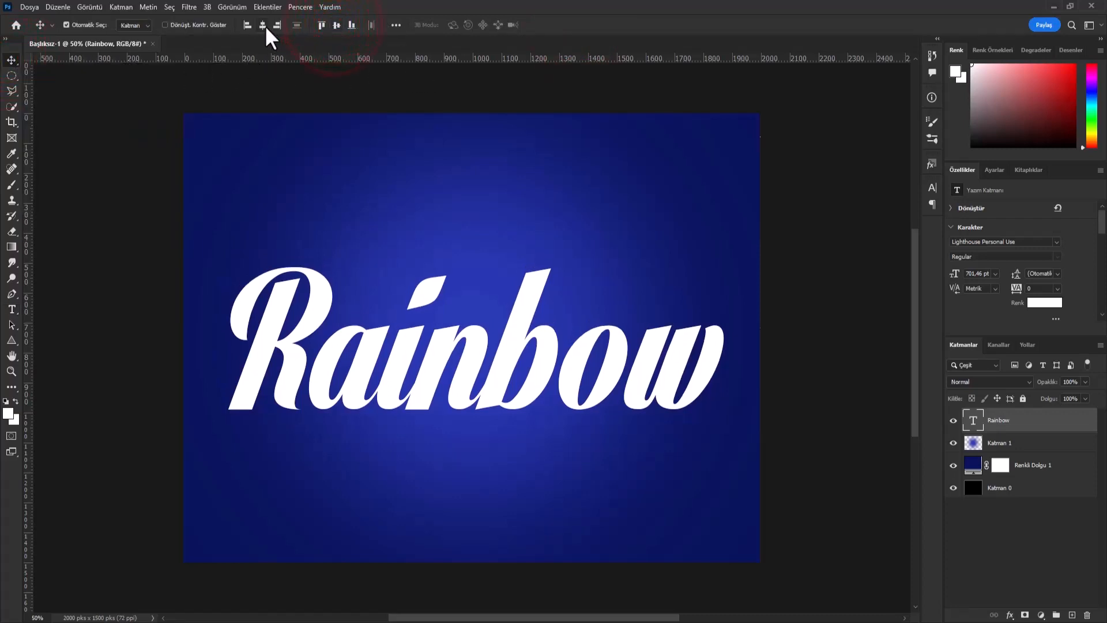
click(263, 25)
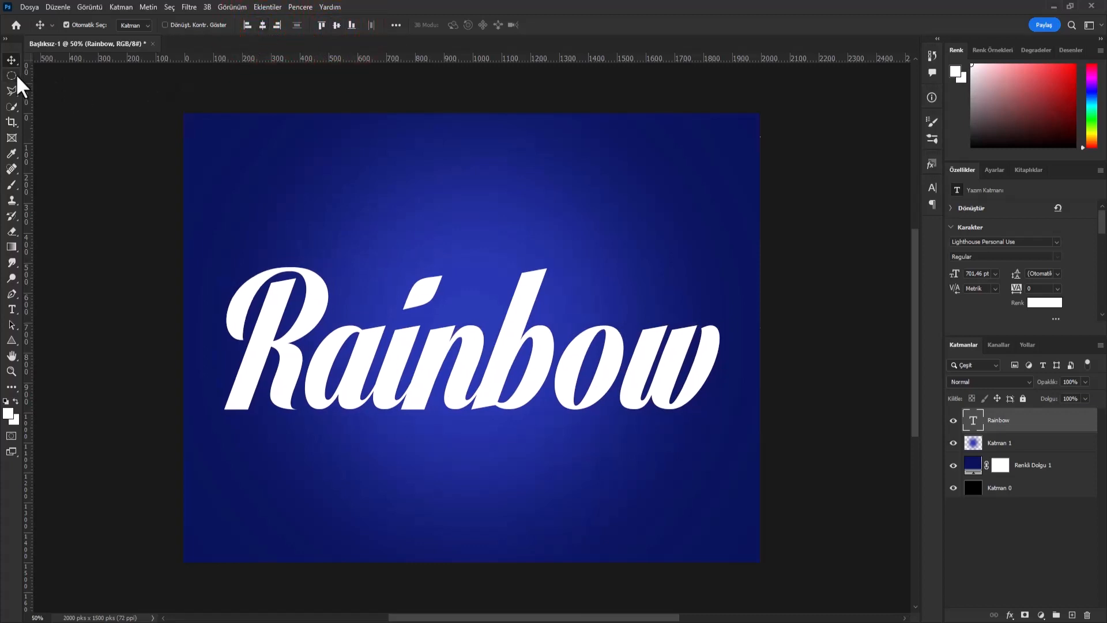
Shift the Rainbow text by one pixel on each axis with Free Transform, setting X to 999,83 px and Y to 781,87 px.
click(8, 58)
click(54, 6)
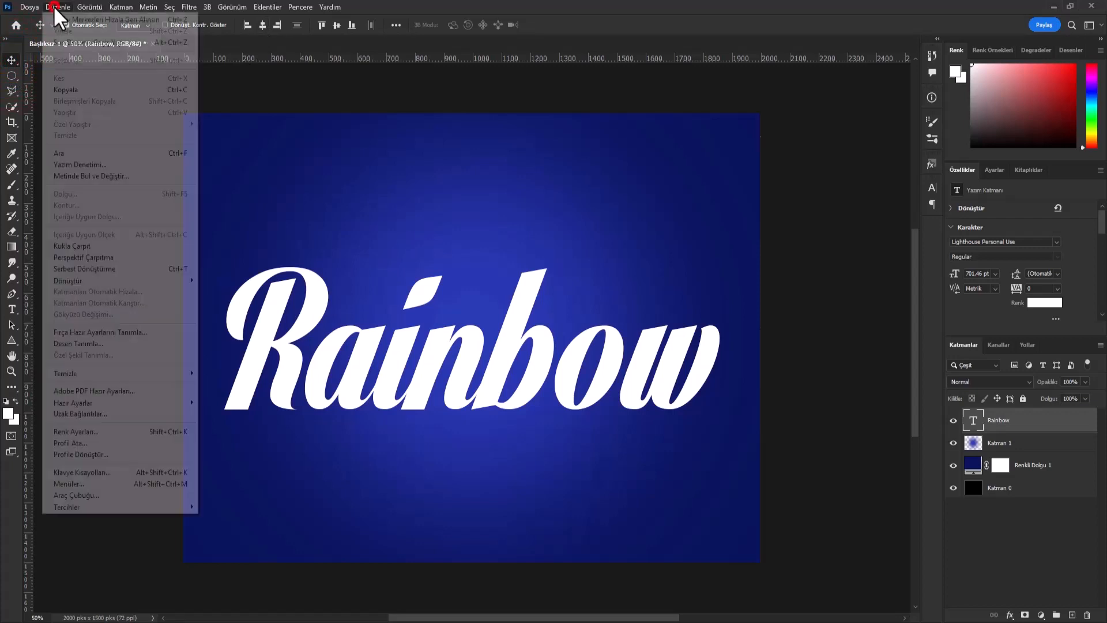
click(91, 267)
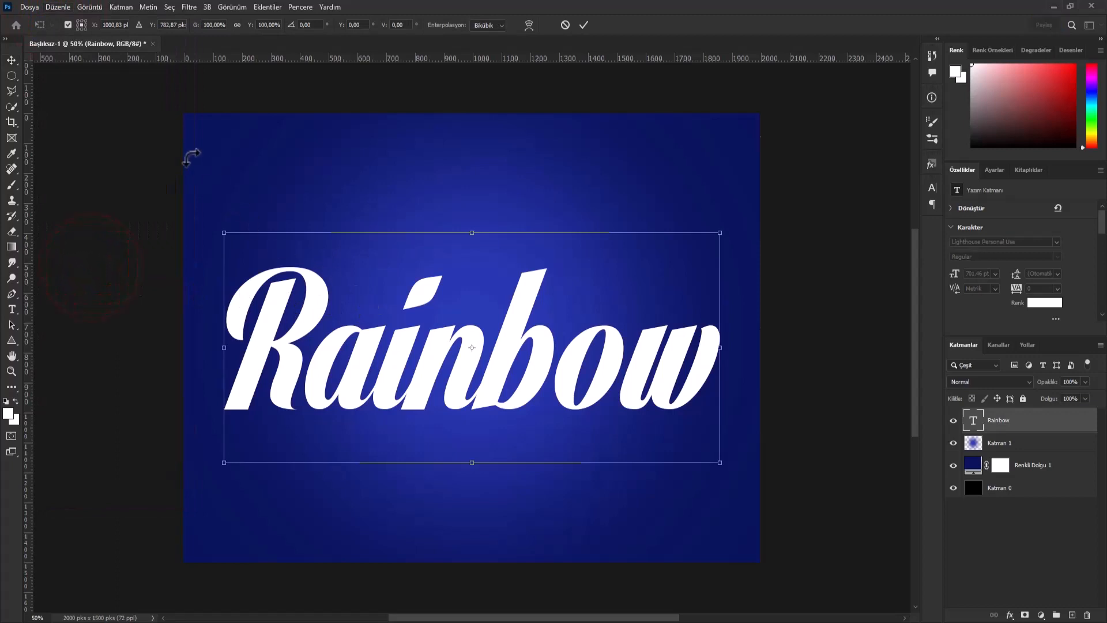
click(115, 25)
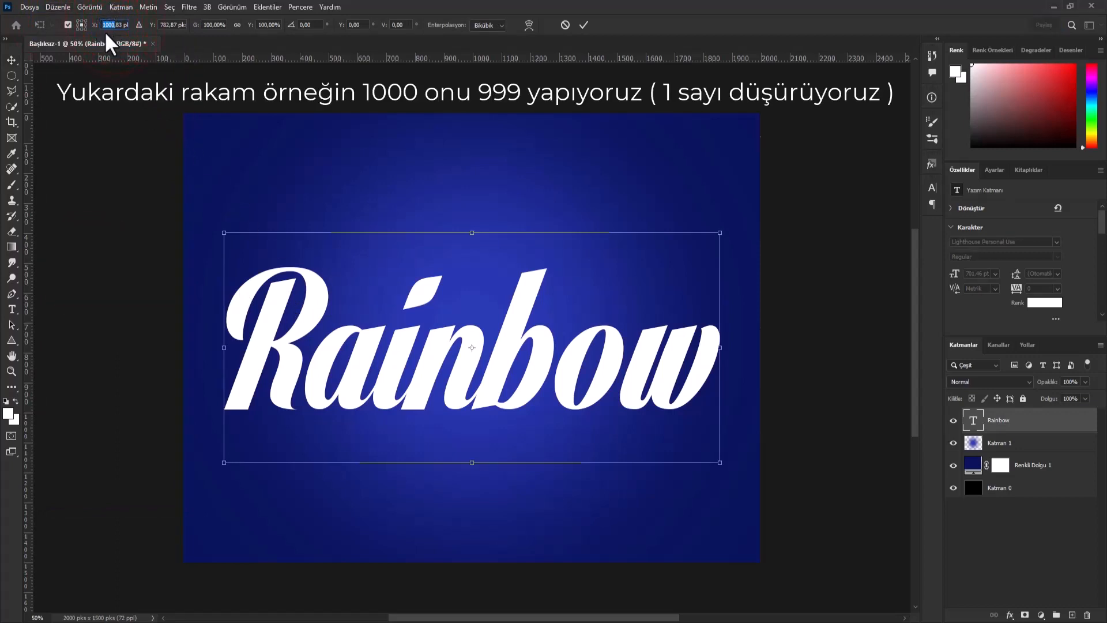
text(999,83)
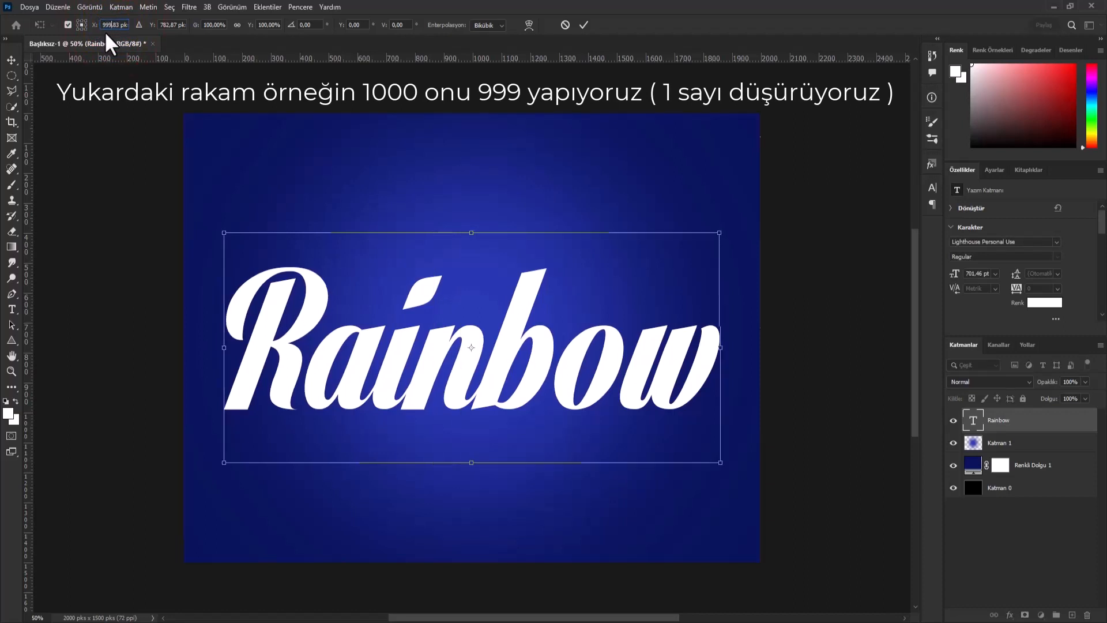
click(178, 26)
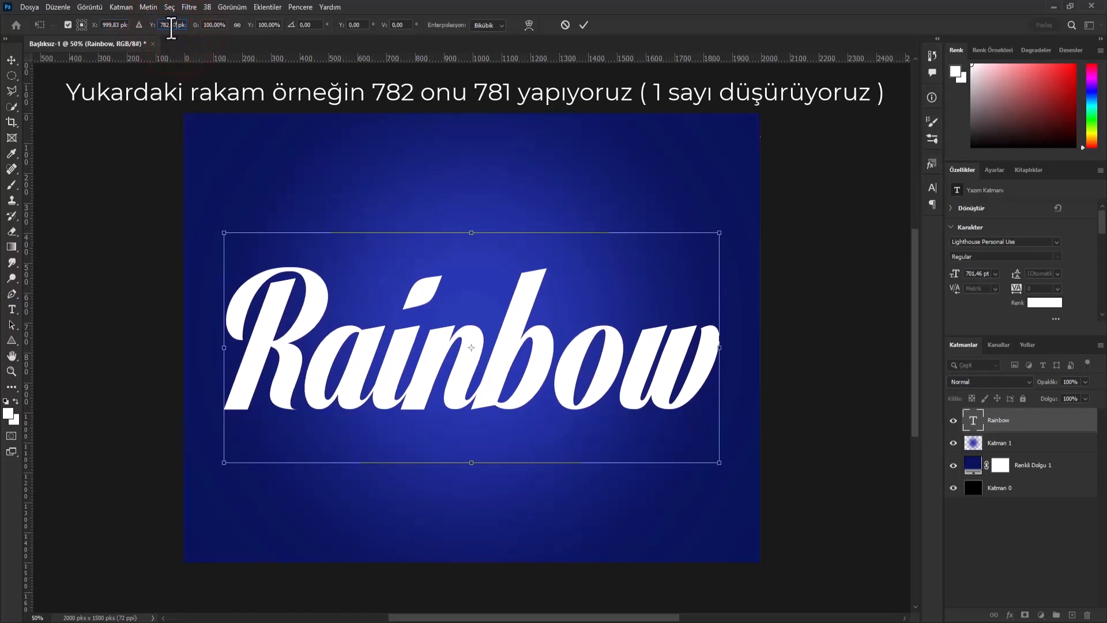
click(169, 26)
drag(169, 28, 167, 28)
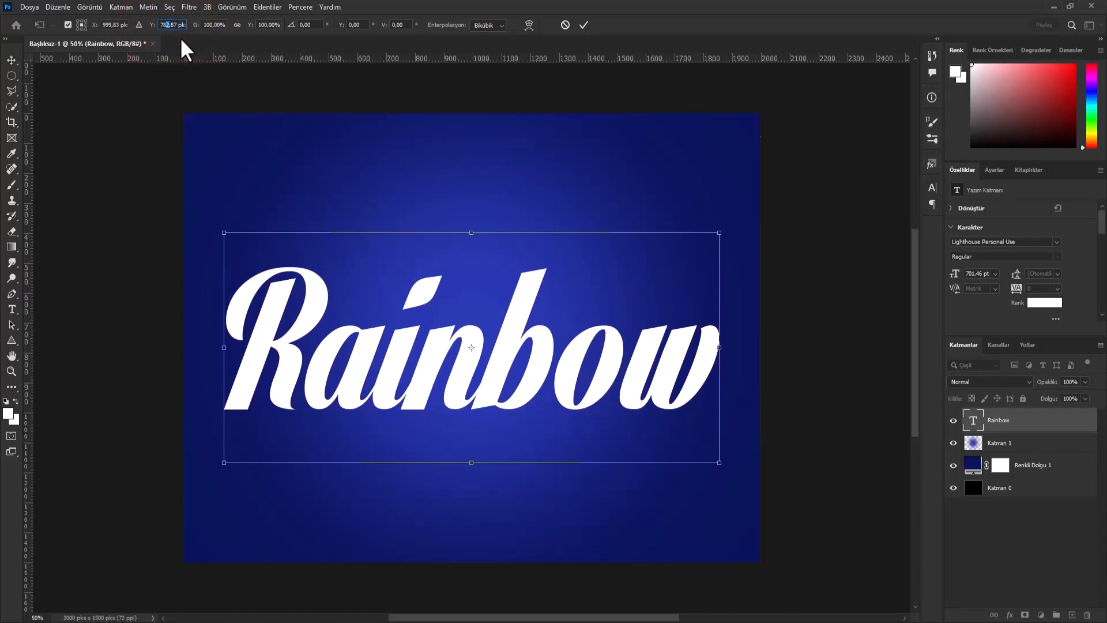
text(1)
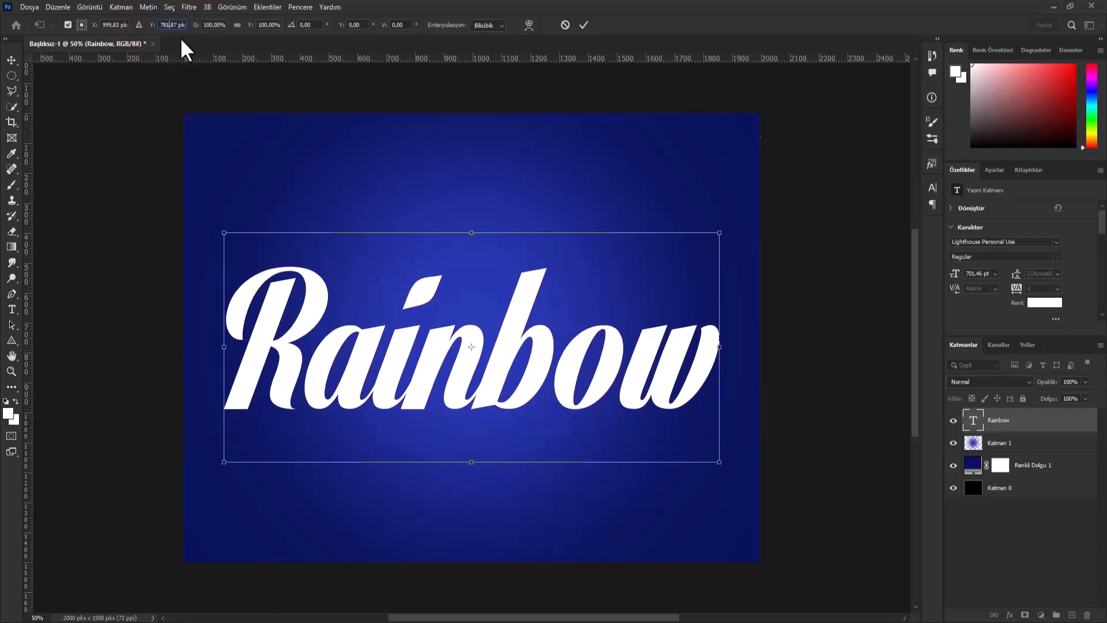
click(579, 23)
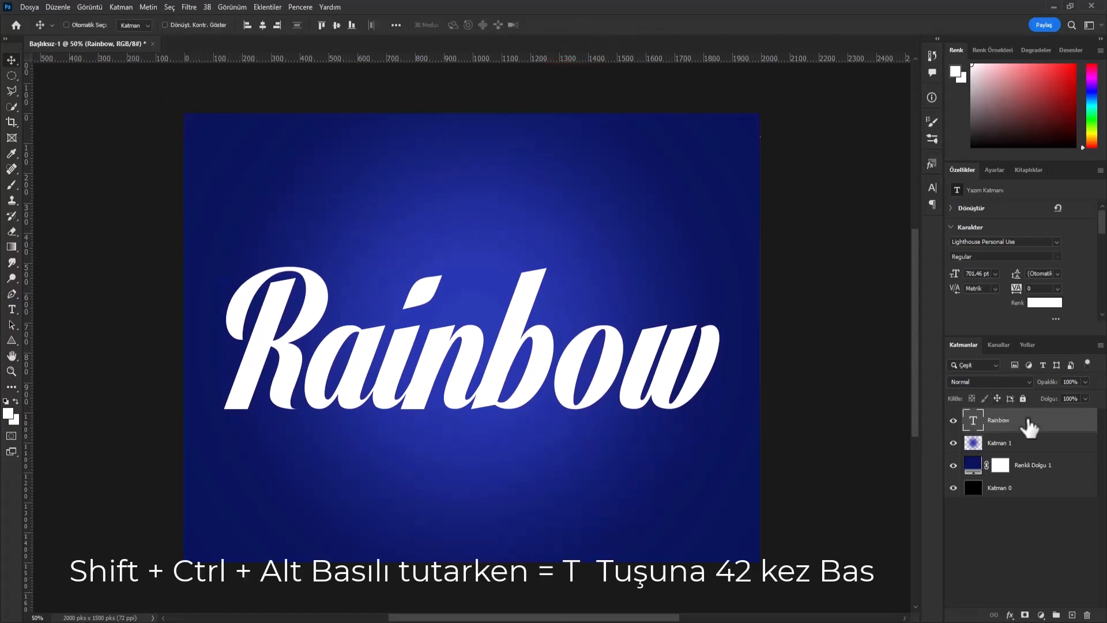
Repeat the one-pixel offset transform with duplication 42 times on the Rainbow text layer, building the stack up to Rainbow kopya 42.
key(ctrl+shift+alt+t)
key(ctrl+shift+alt+t)
key(ctrl+shift+alt+t)
key(ctrl+shift+alt+t)
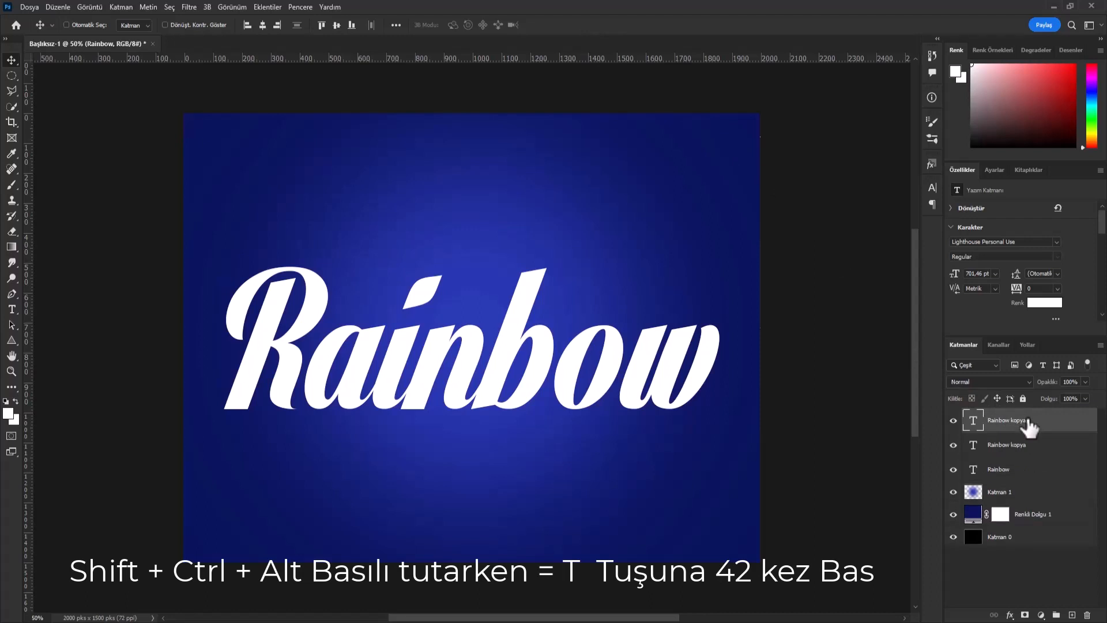
key(ctrl+shift+alt+t)
key(ctrl+shift+alt+t)
key(ctrl+shift+alt+t)
key(ctrl+shift+alt+t)
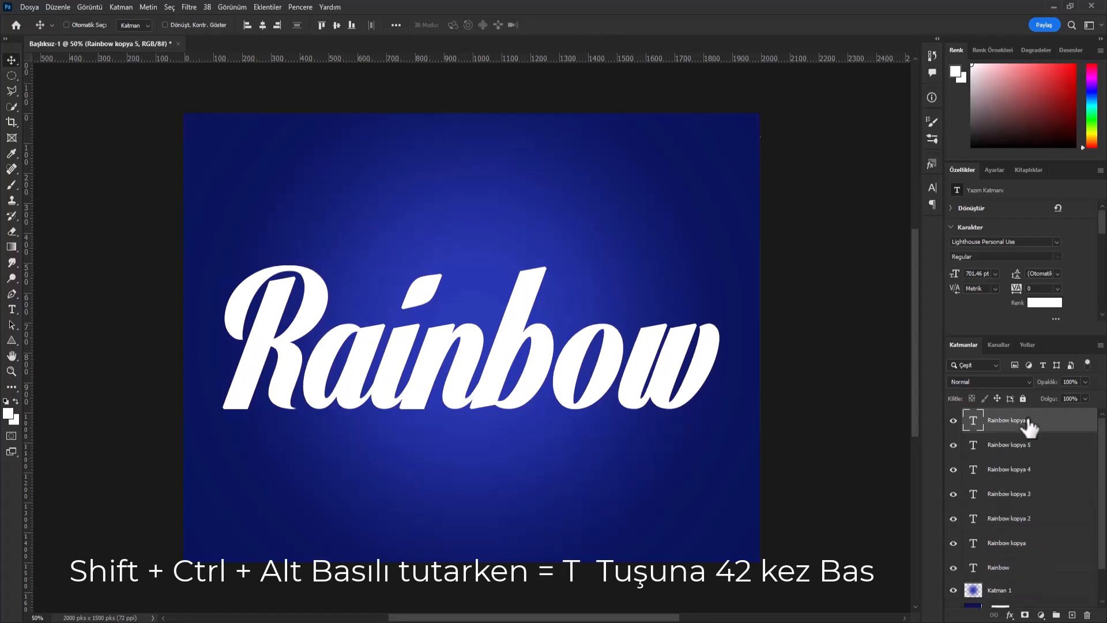
key(ctrl+shift+alt+t)
key(ctrl+shift+alt+t)
key(ctrl+shift+alt+t)
key(ctrl+shift+alt+t)
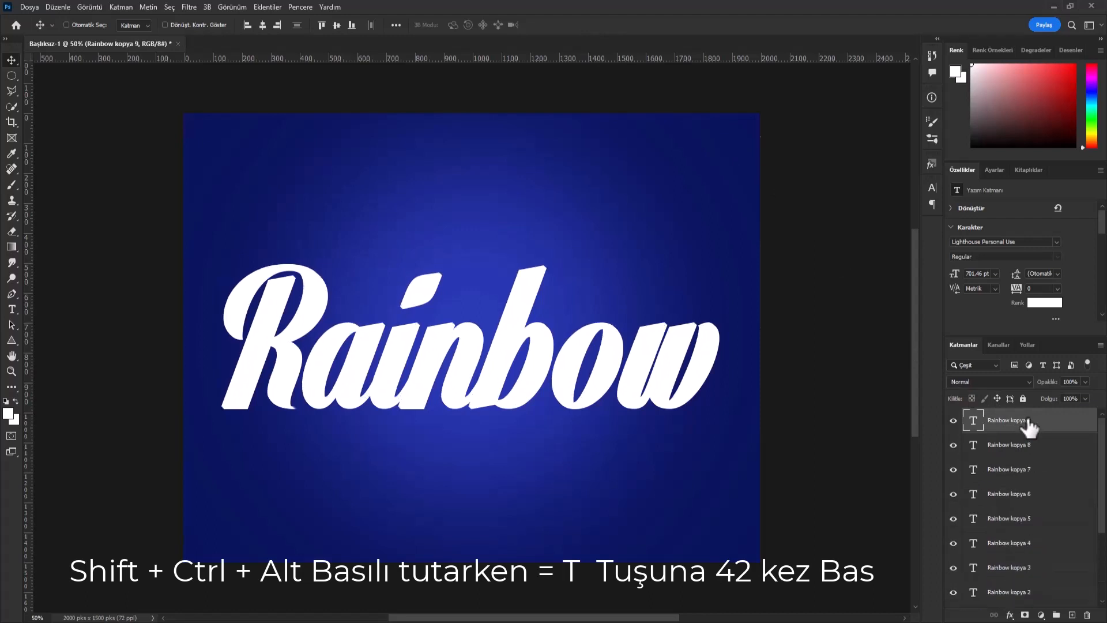
key(ctrl+shift+alt+t)
key(ctrl+shift+alt+t)
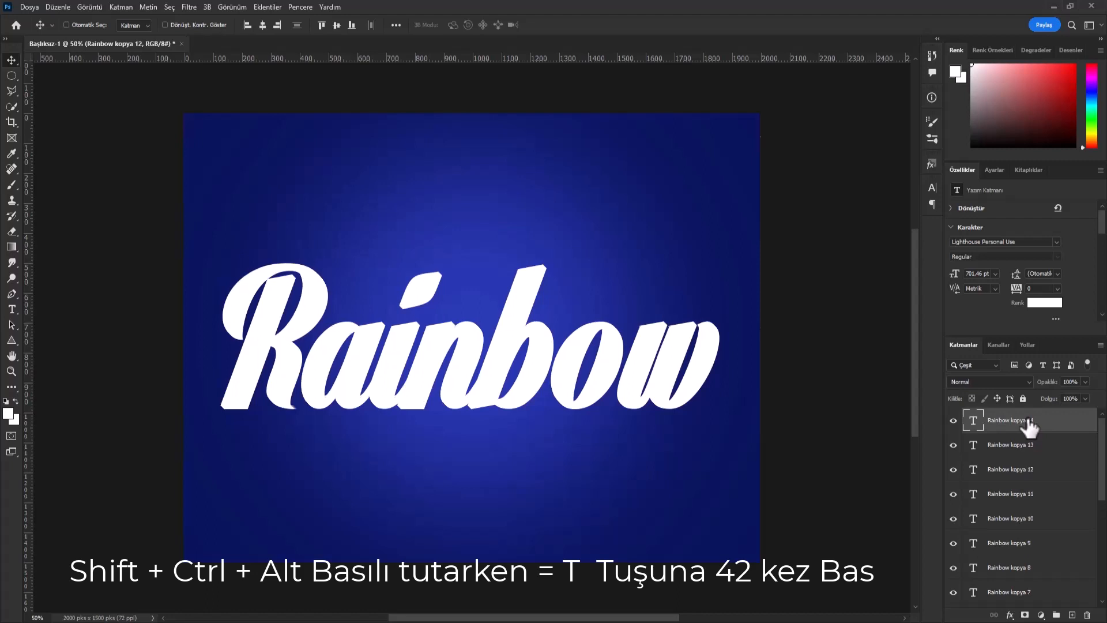
key(ctrl+shift+alt+t)
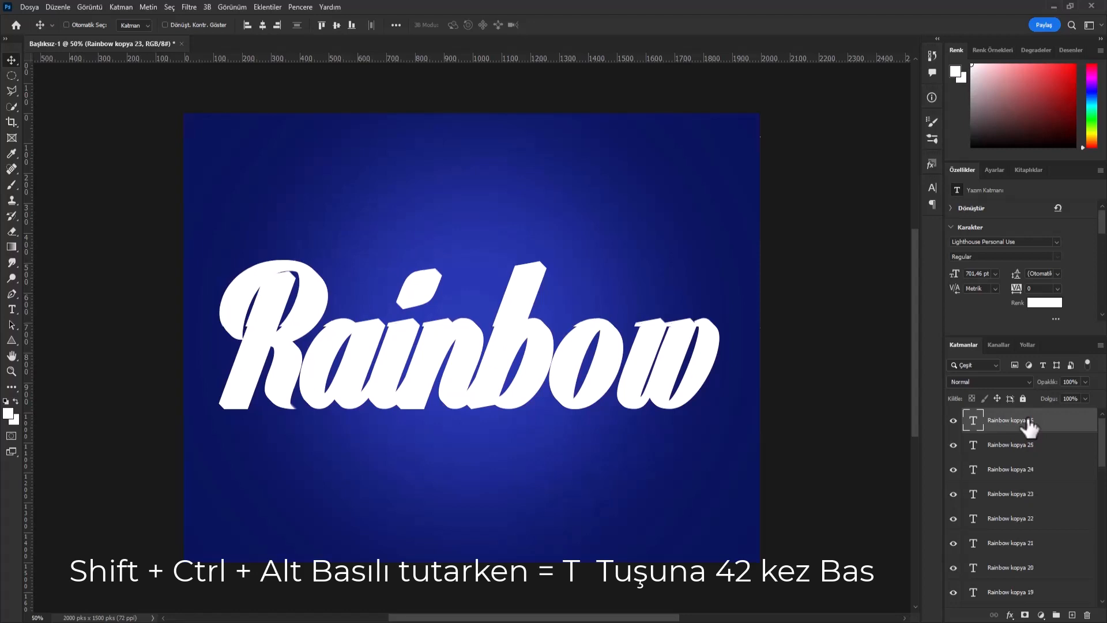
key(ctrl+shift+alt+t)
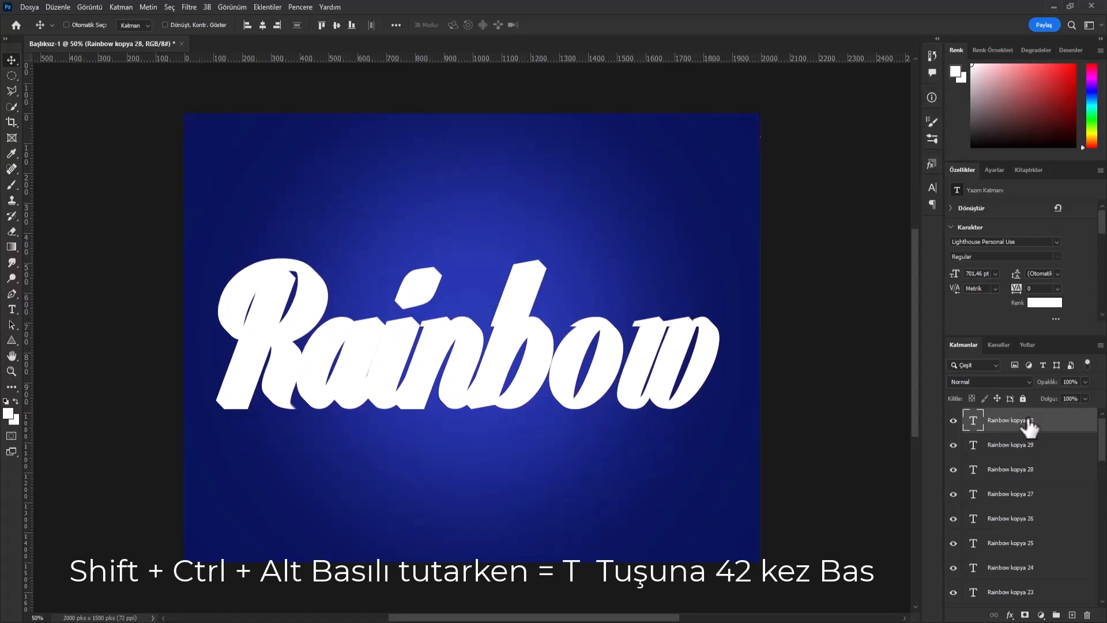
key(ctrl+shift+alt+t)
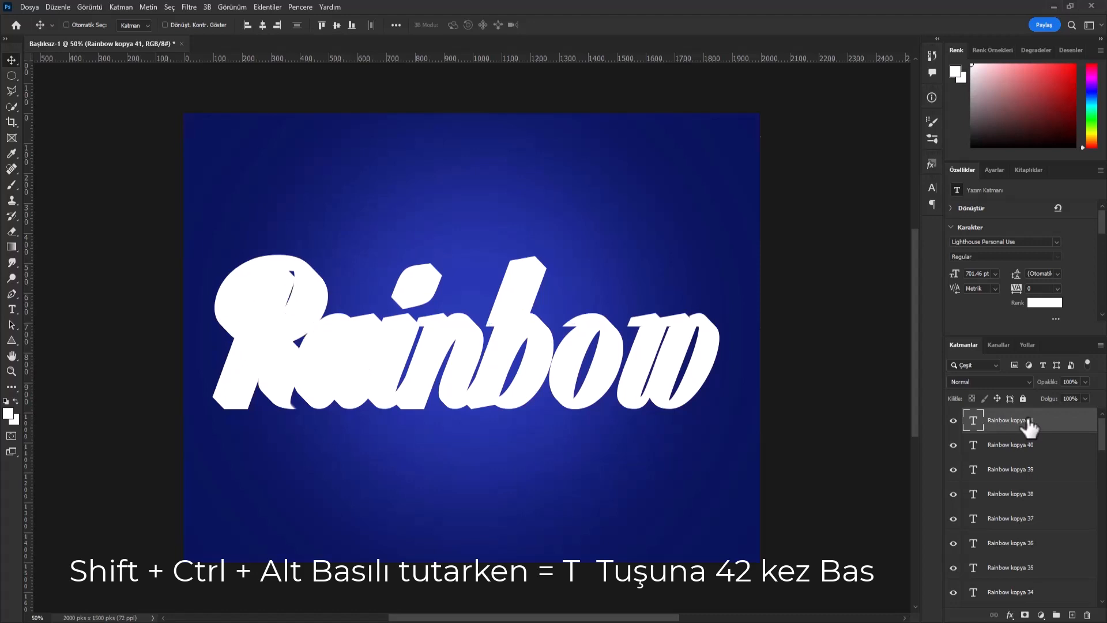
key(ctrl+shift+alt+t)
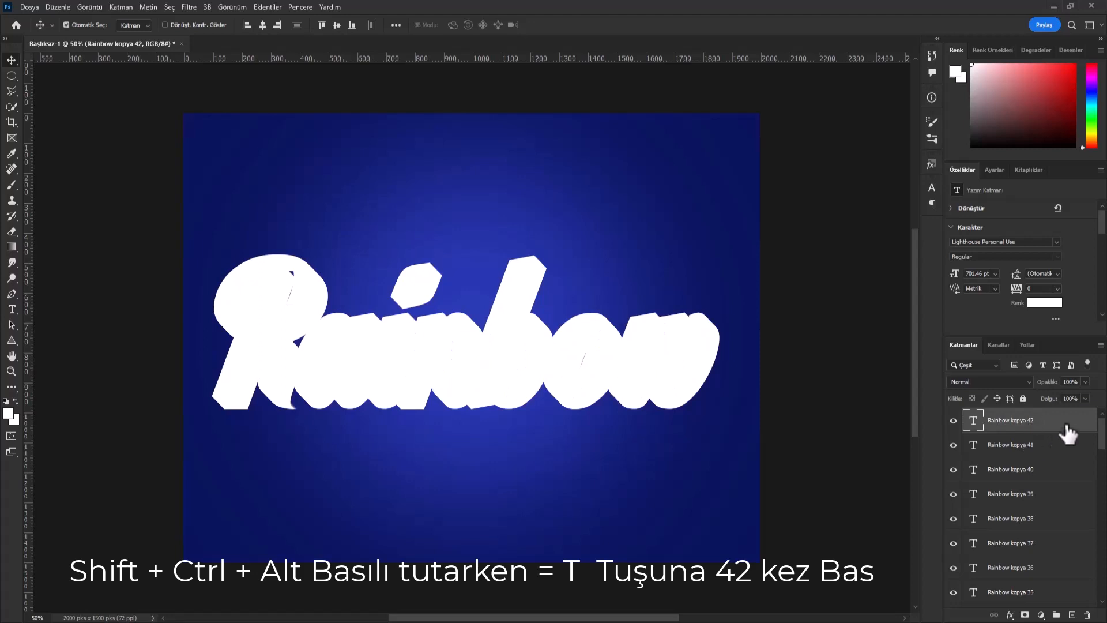
Hide the Rainbow kopya 42 layer and enable the Bevel & Emboss effect on Rainbow kopya 41.
click(953, 421)
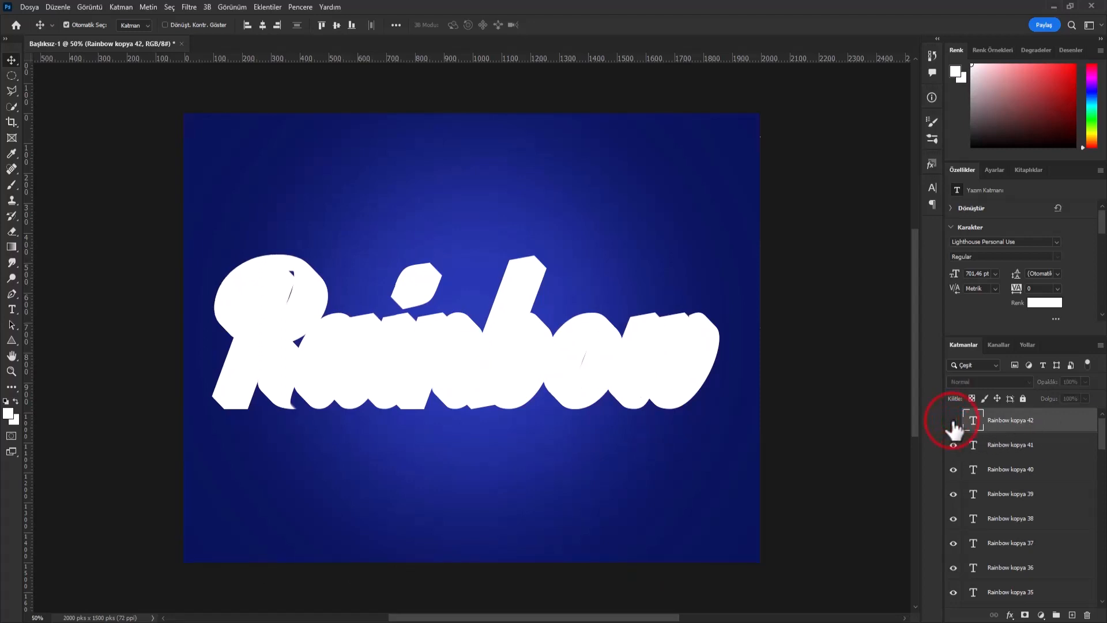
click(1047, 445)
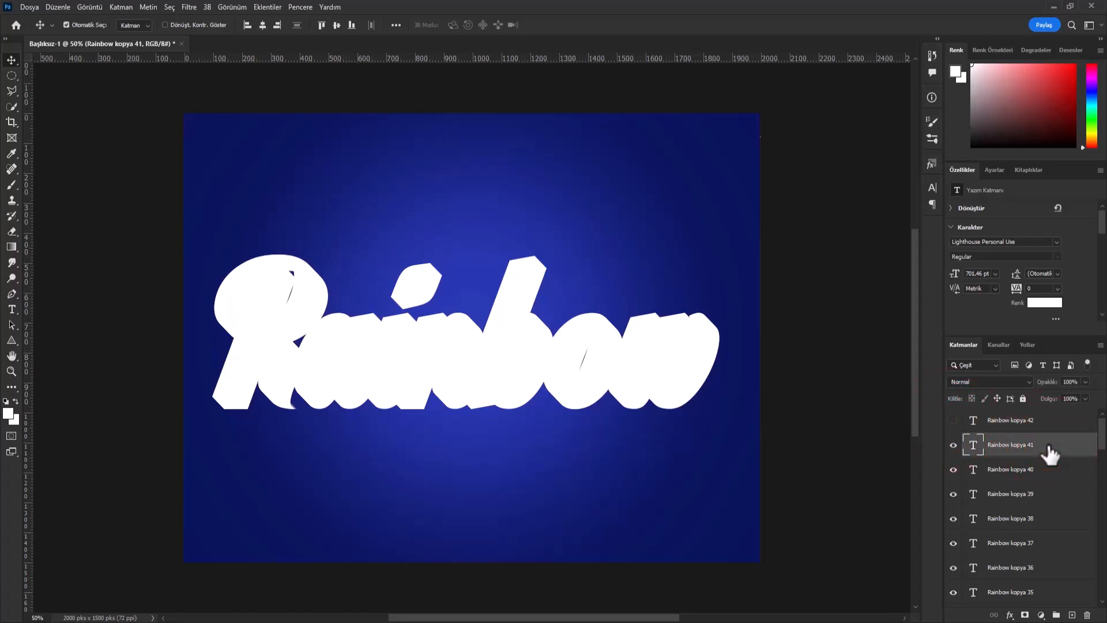
right_click(1049, 453)
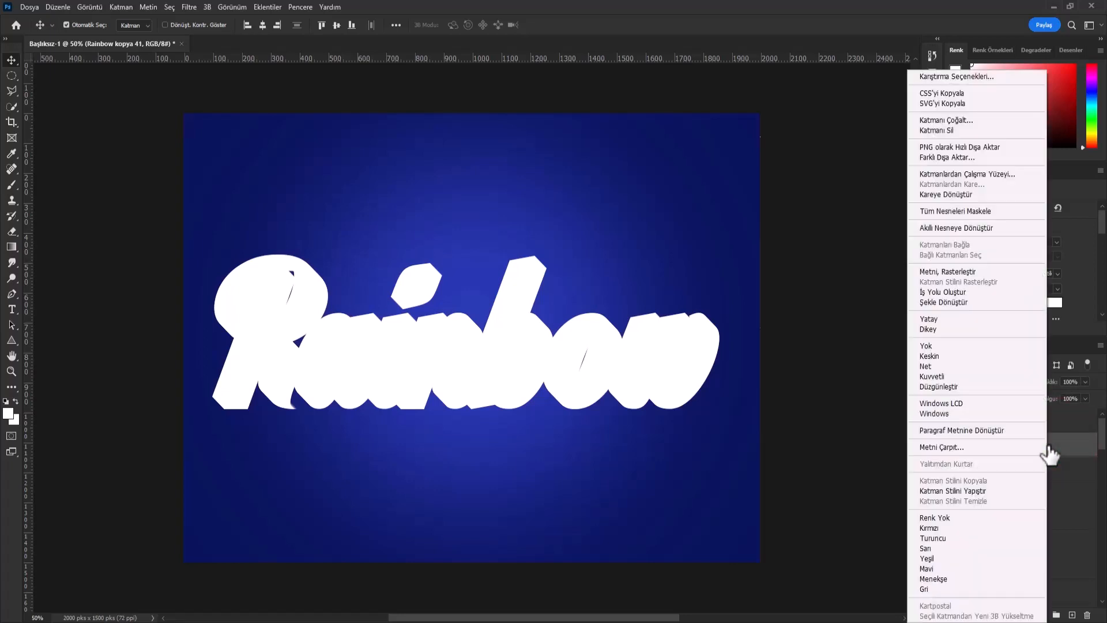
click(971, 76)
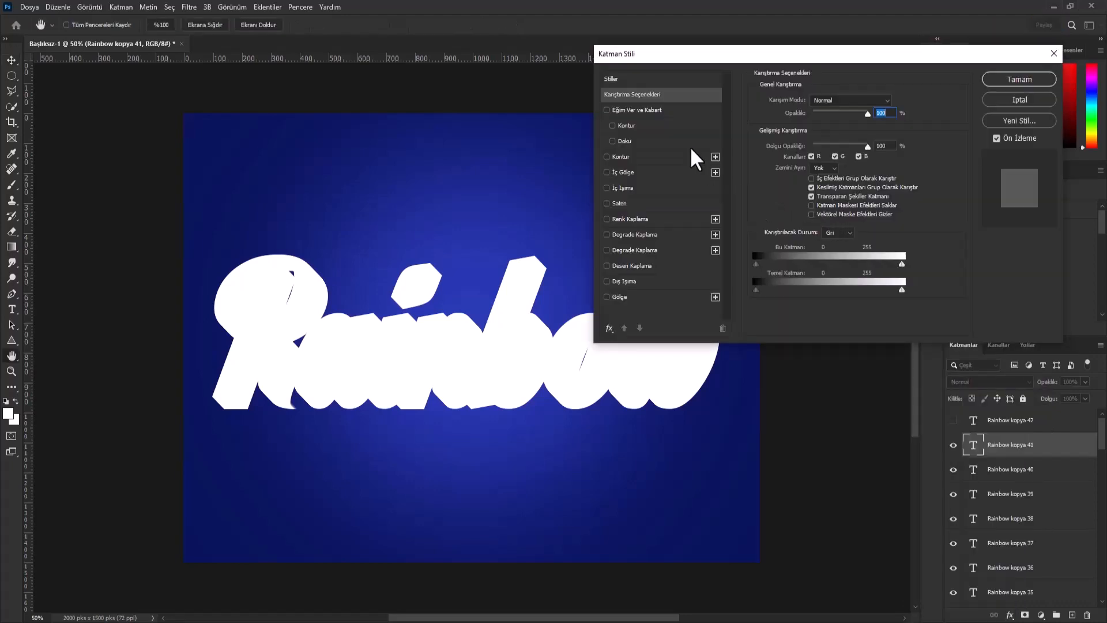
click(606, 110)
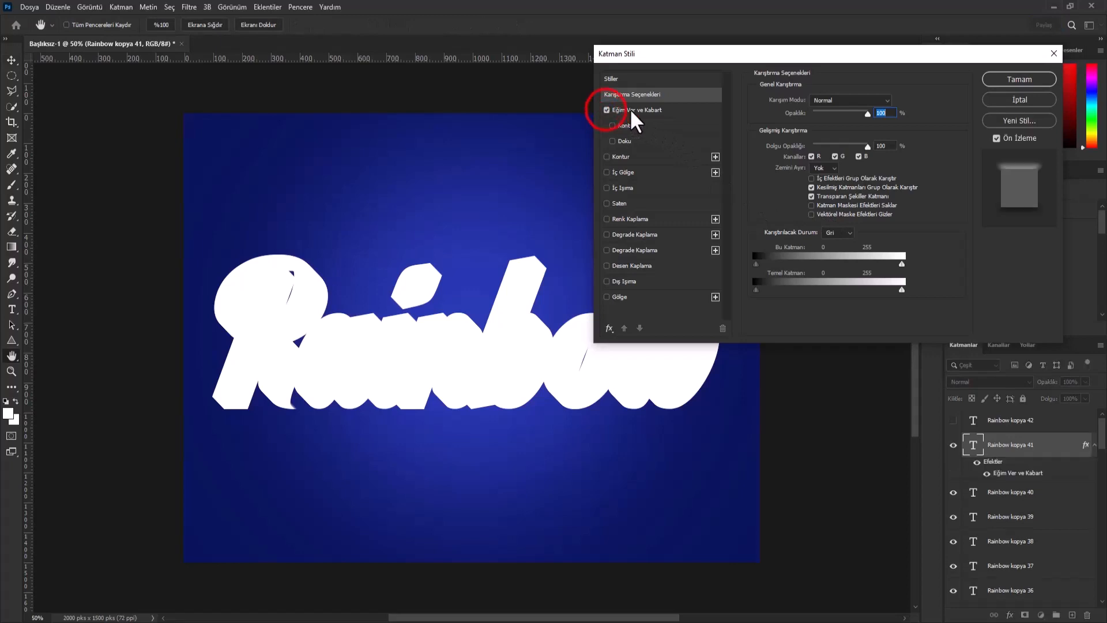
click(662, 110)
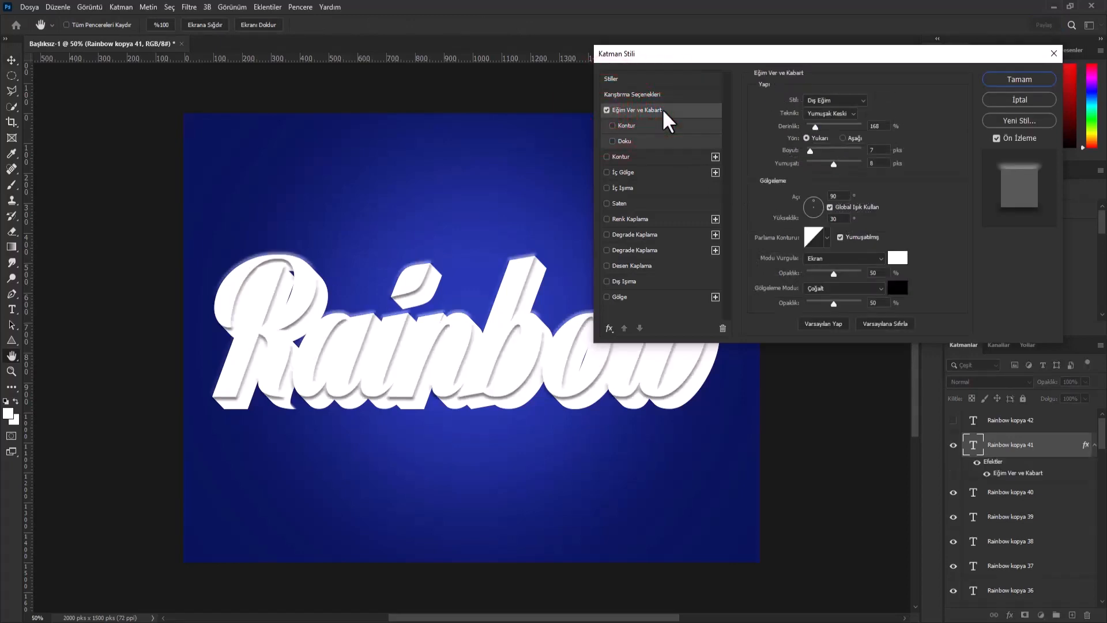
Set the bevel style to Inner Bevel (İç Eğim) with the Yumuşak Keski technique and a size of 10 px.
click(832, 101)
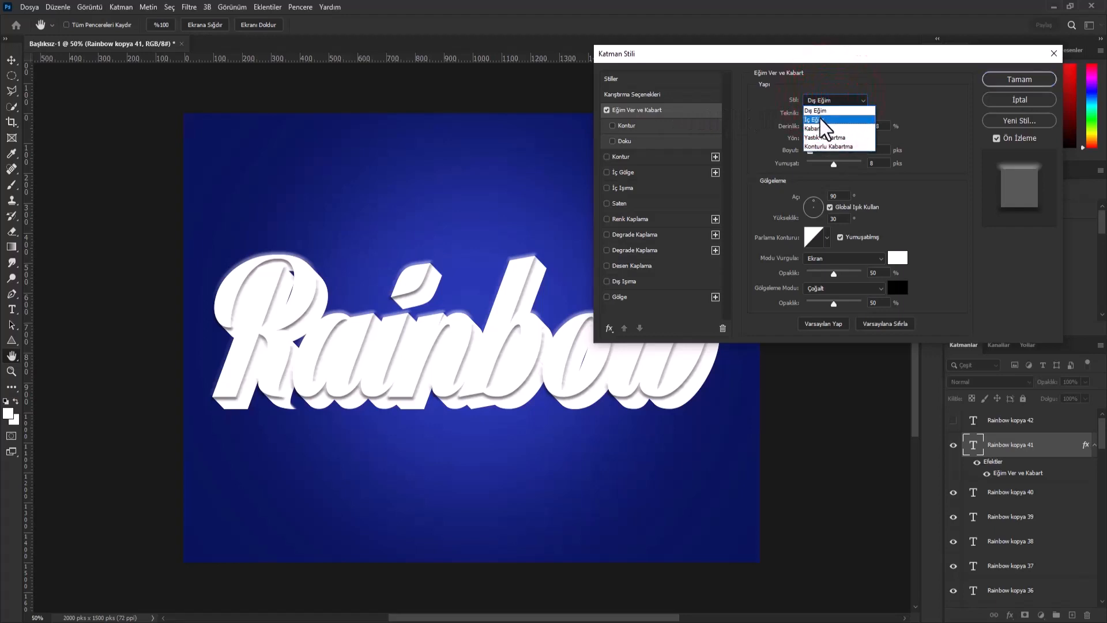
click(820, 119)
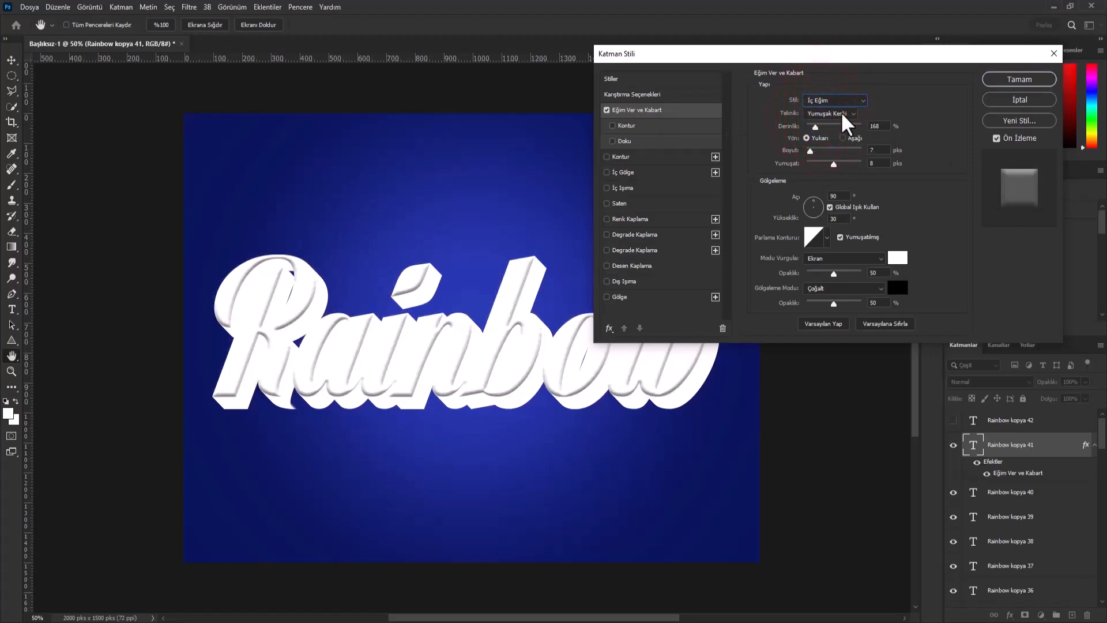
click(842, 112)
click(821, 141)
drag(810, 150, 811, 150)
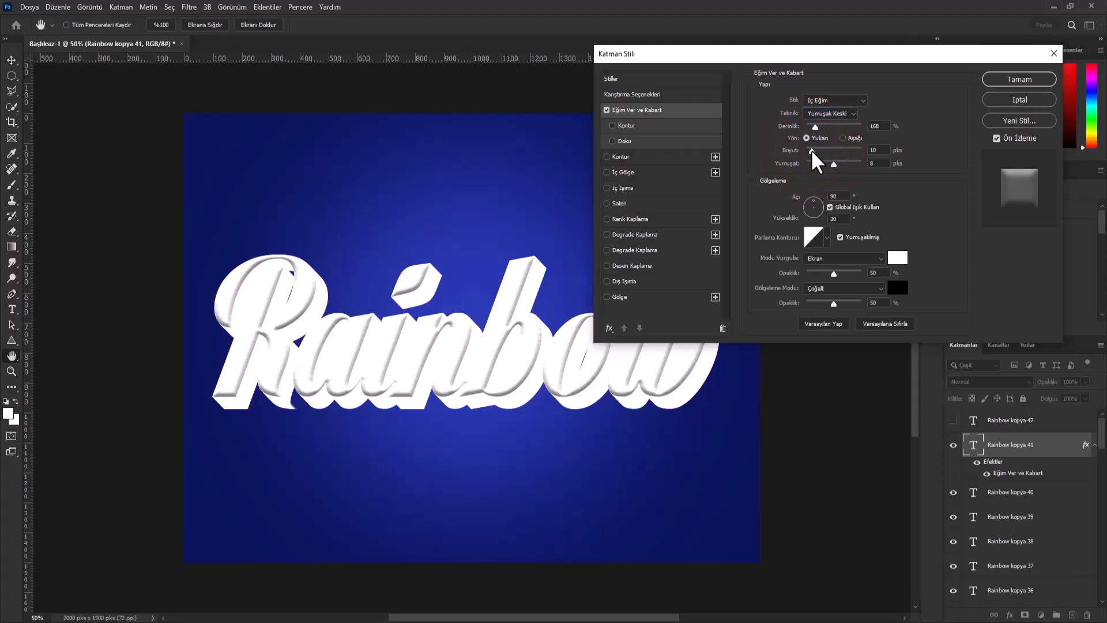
click(811, 150)
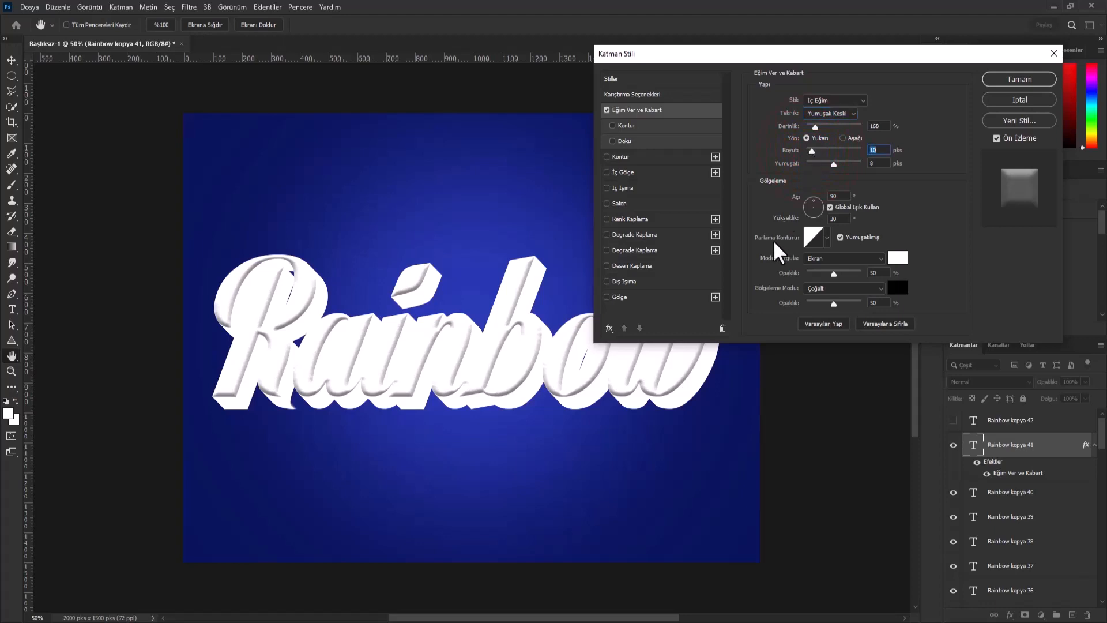
Add a Gradient Overlay to Rainbow kopya 41 using the "Magenta, Green, Yellow" preset from the Rainbow Gradients folder.
click(607, 235)
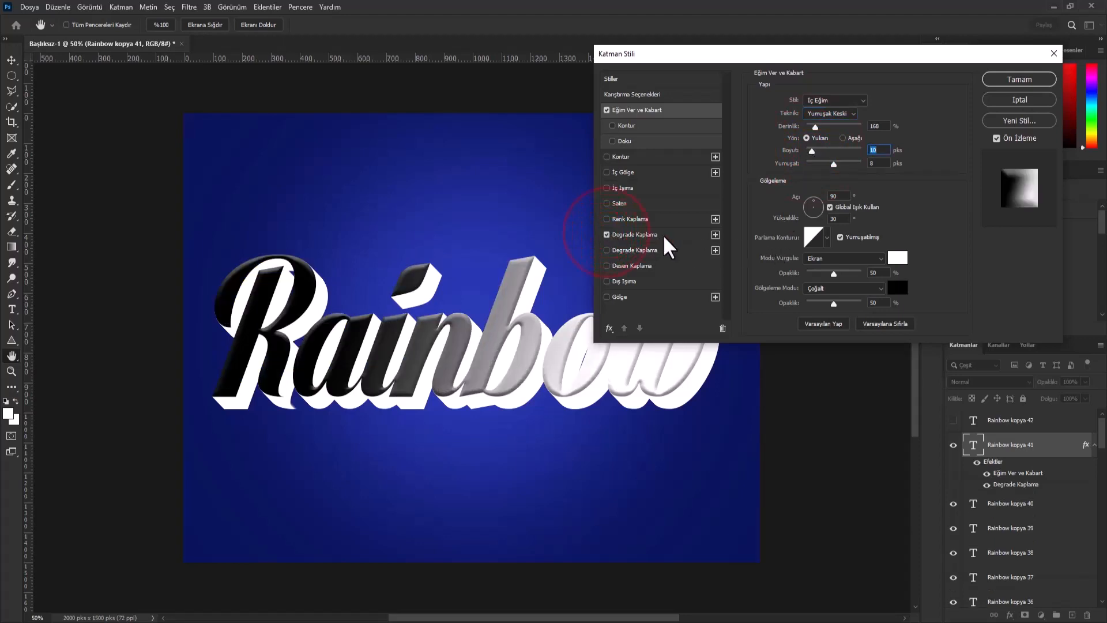
click(664, 234)
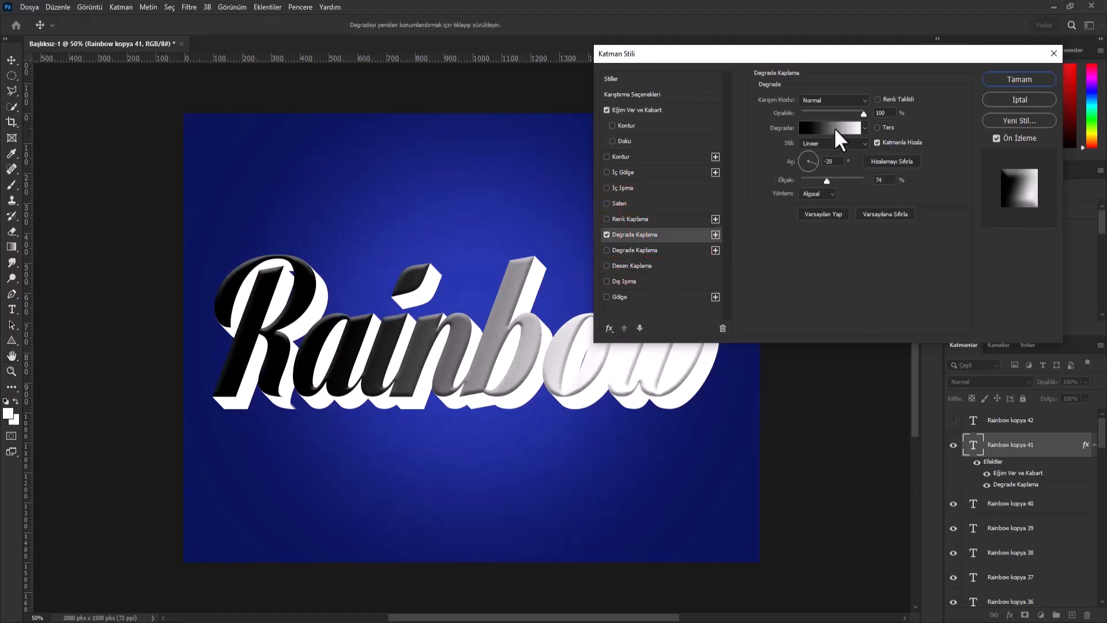
click(836, 128)
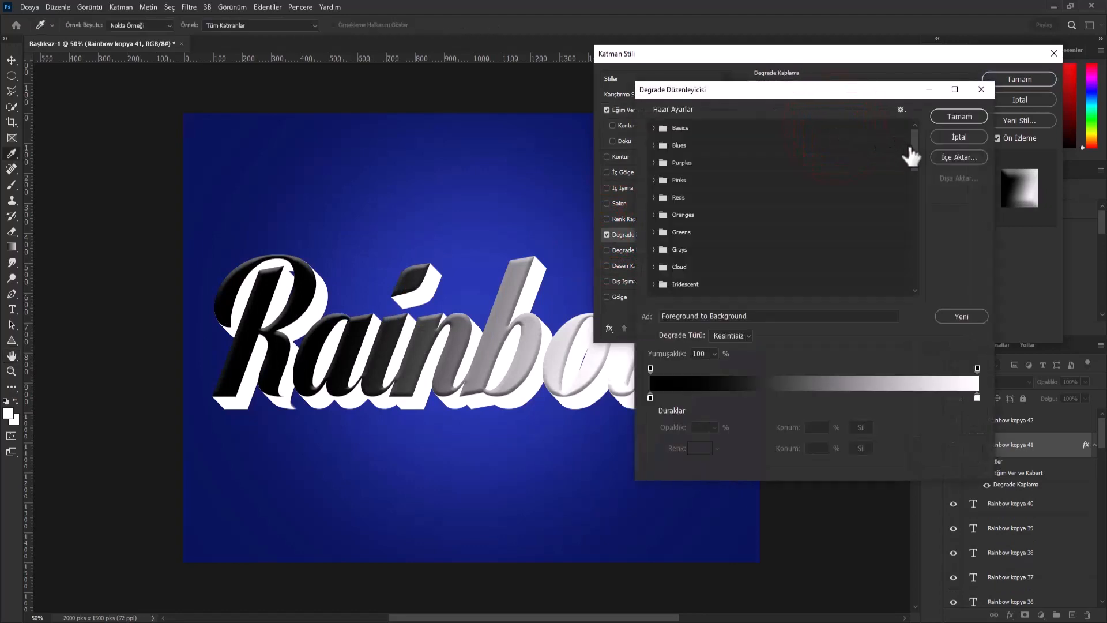
drag(912, 147, 912, 282)
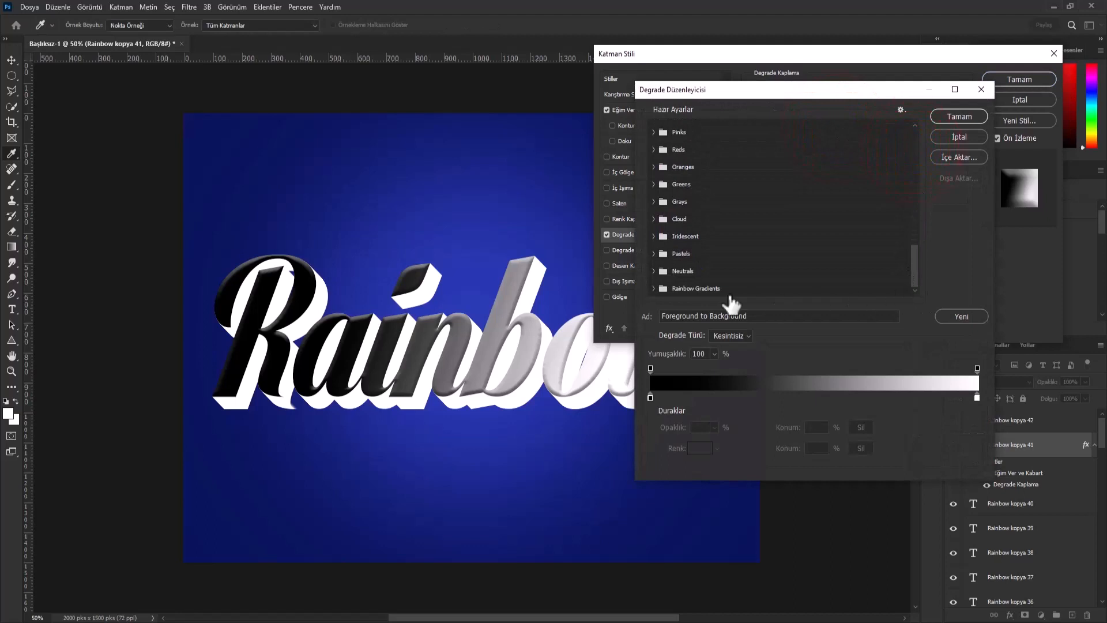
click(653, 289)
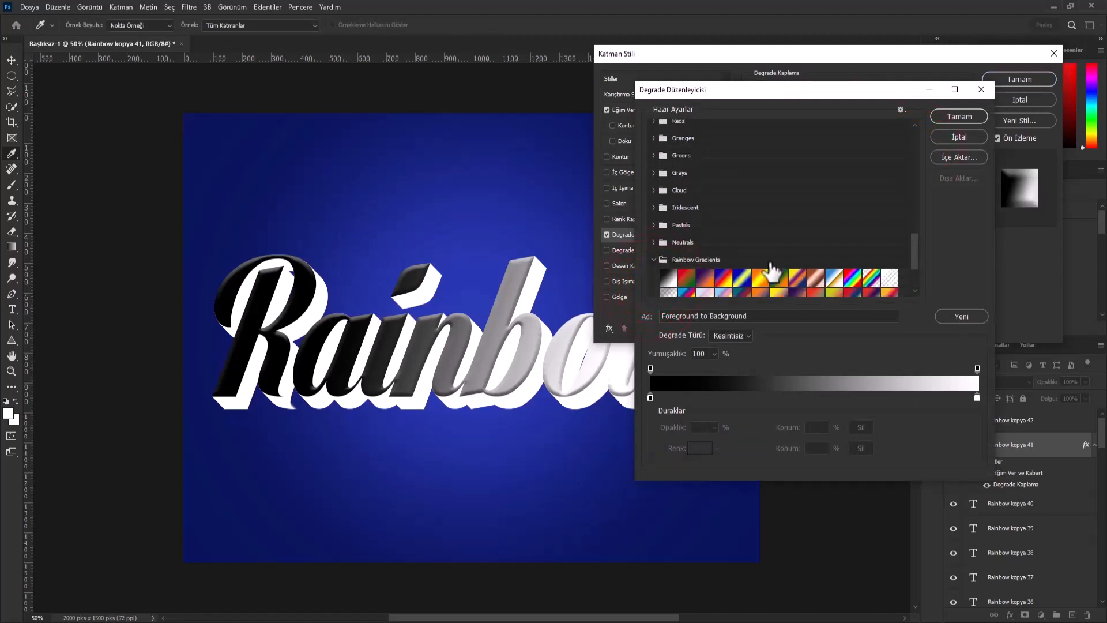
scroll(772, 272, down, 3)
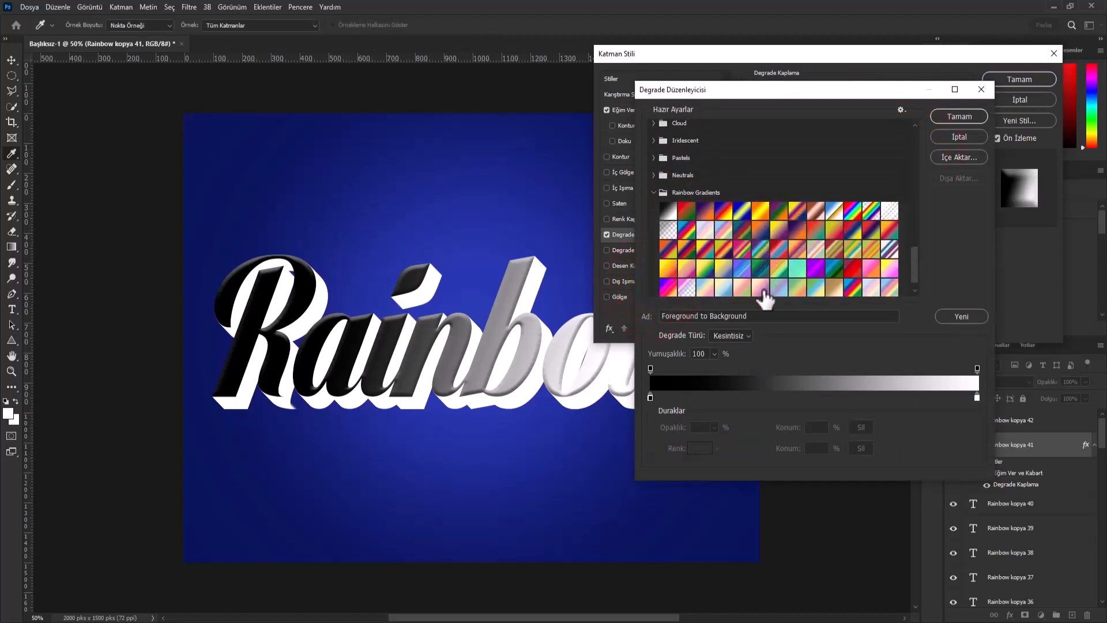
scroll(764, 298, down, 1)
click(738, 239)
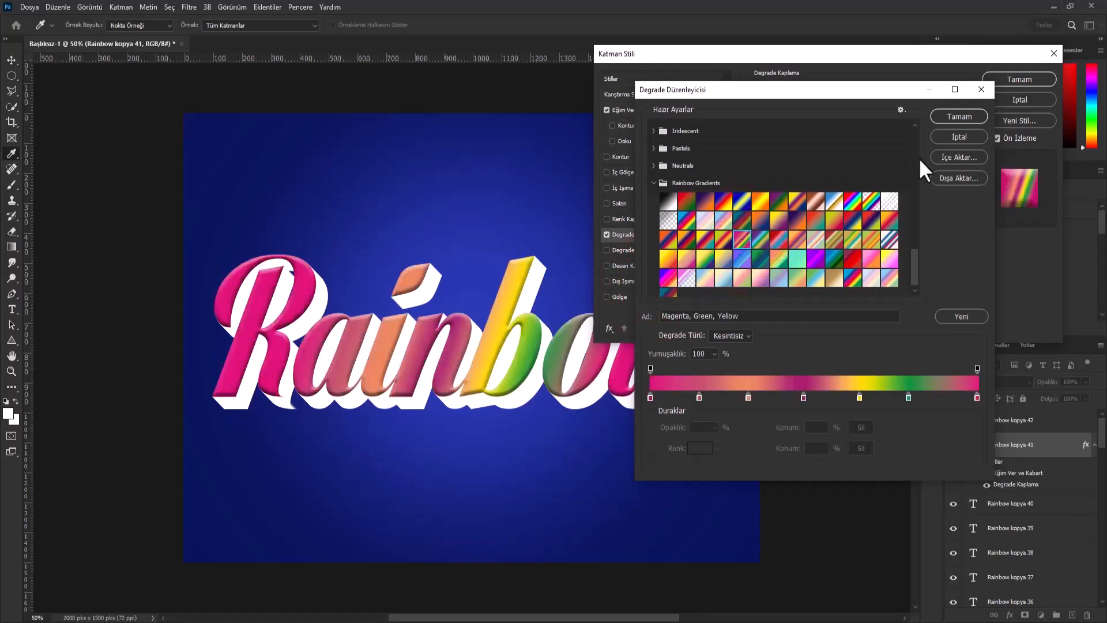
click(948, 117)
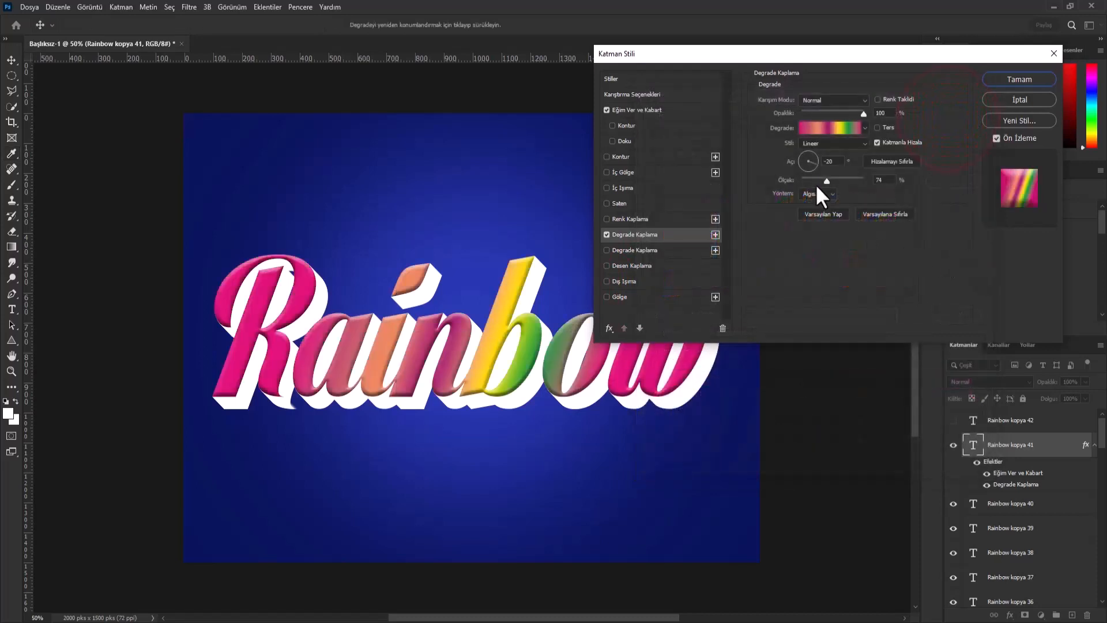
Reduce the gradient overlay's scale to about 57% and apply the layer style.
click(829, 161)
drag(825, 182, 823, 181)
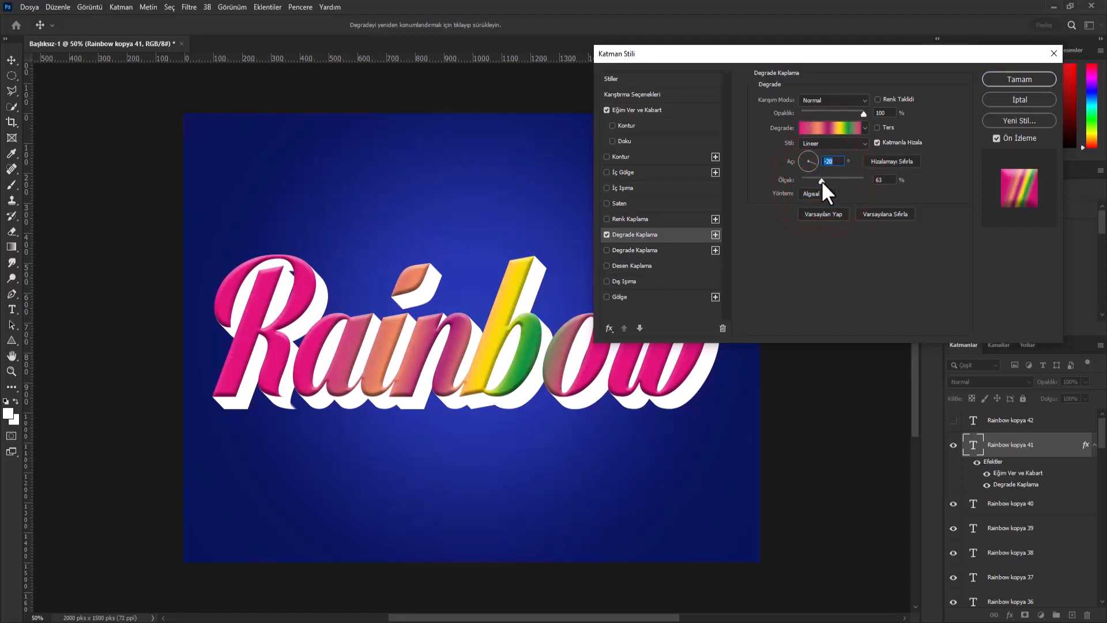
drag(821, 181, 818, 181)
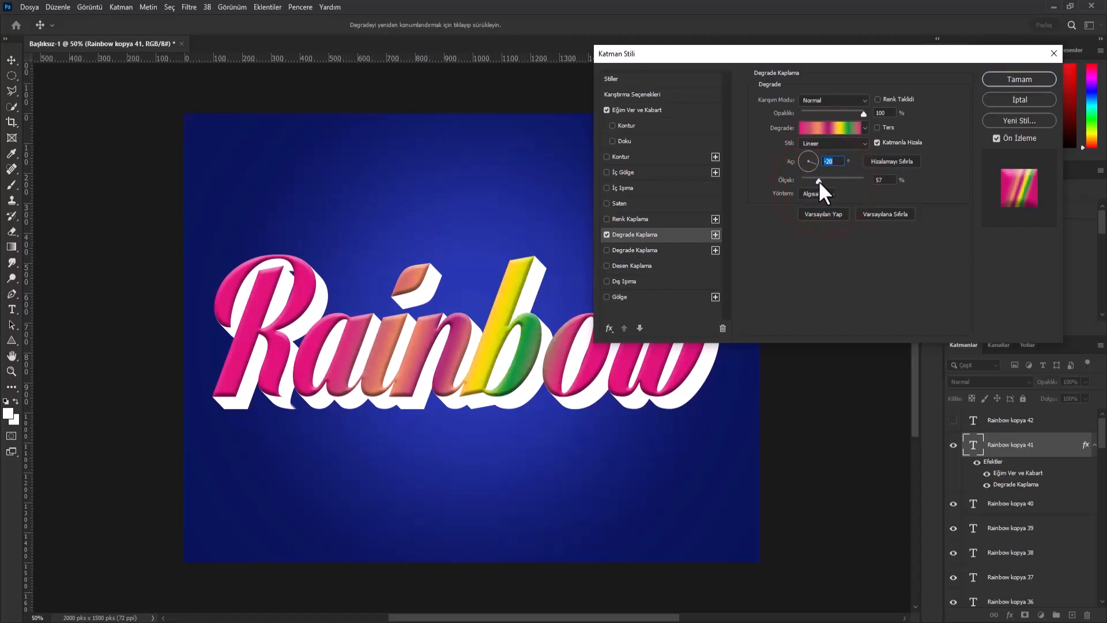
click(883, 179)
click(1016, 79)
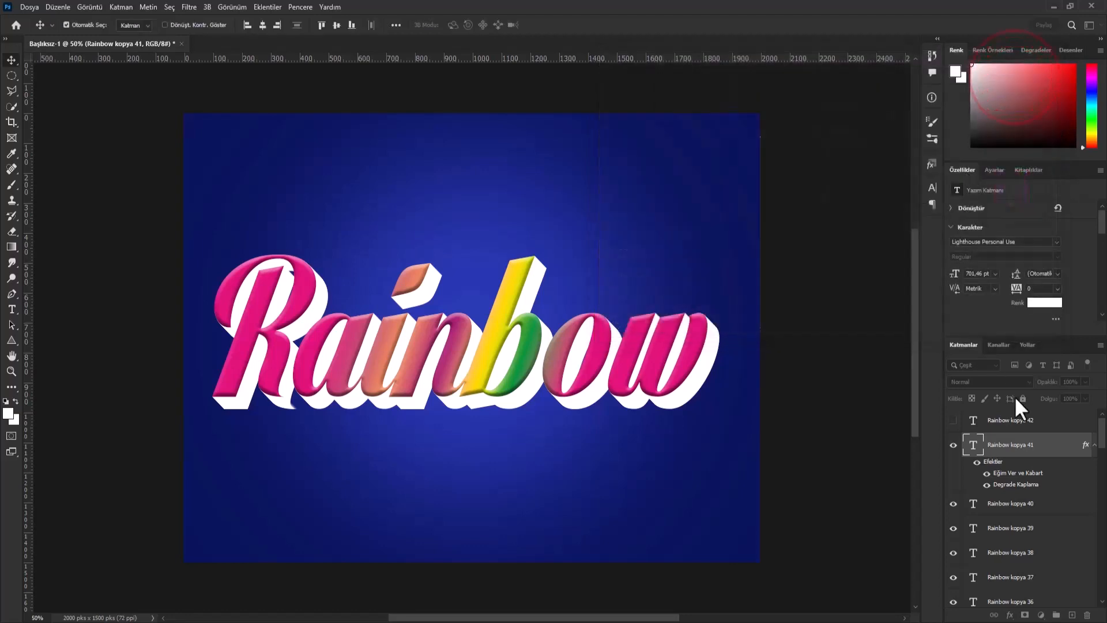
Copy the layer style of Rainbow kopya 41 to all copies down to Rainbow kopya, and group these layers.
right_click(1032, 479)
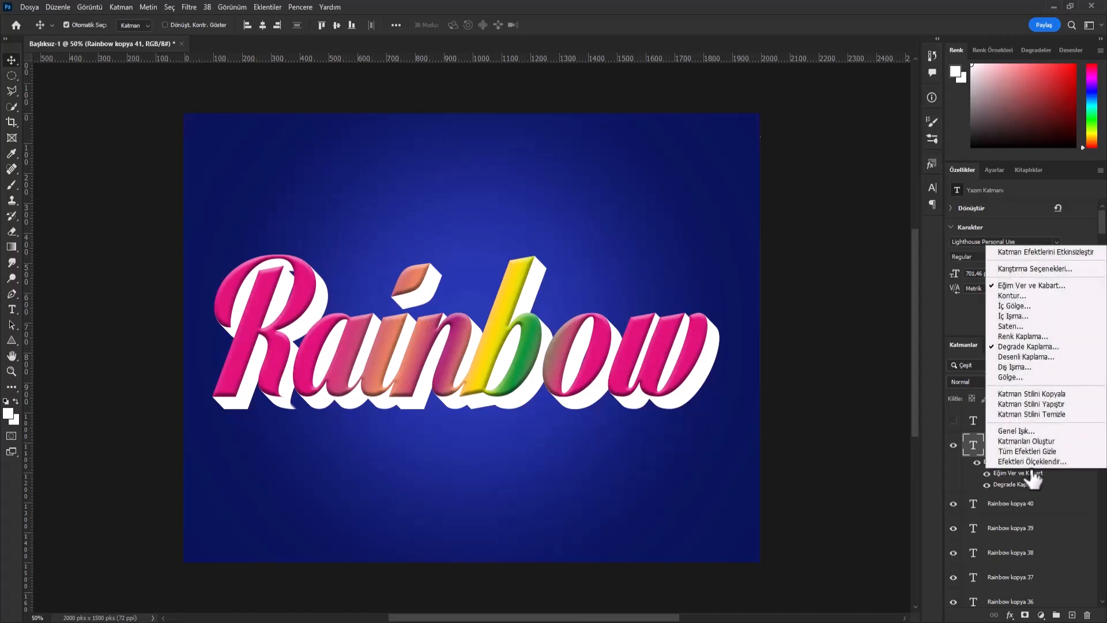
click(1038, 394)
drag(1102, 431, 1103, 588)
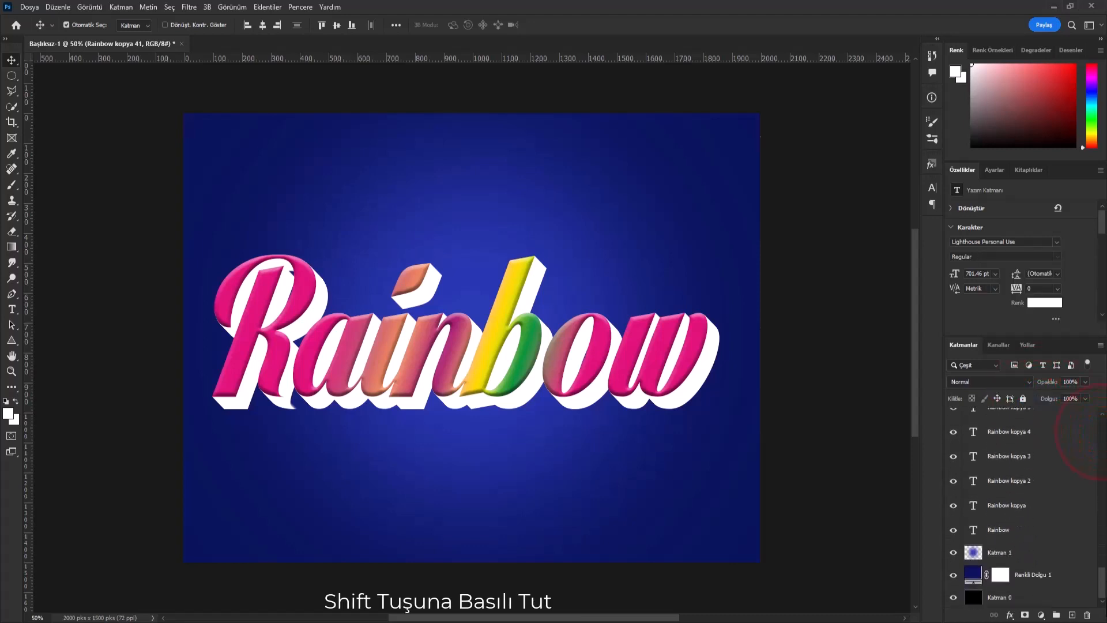
shift+click(1072, 509)
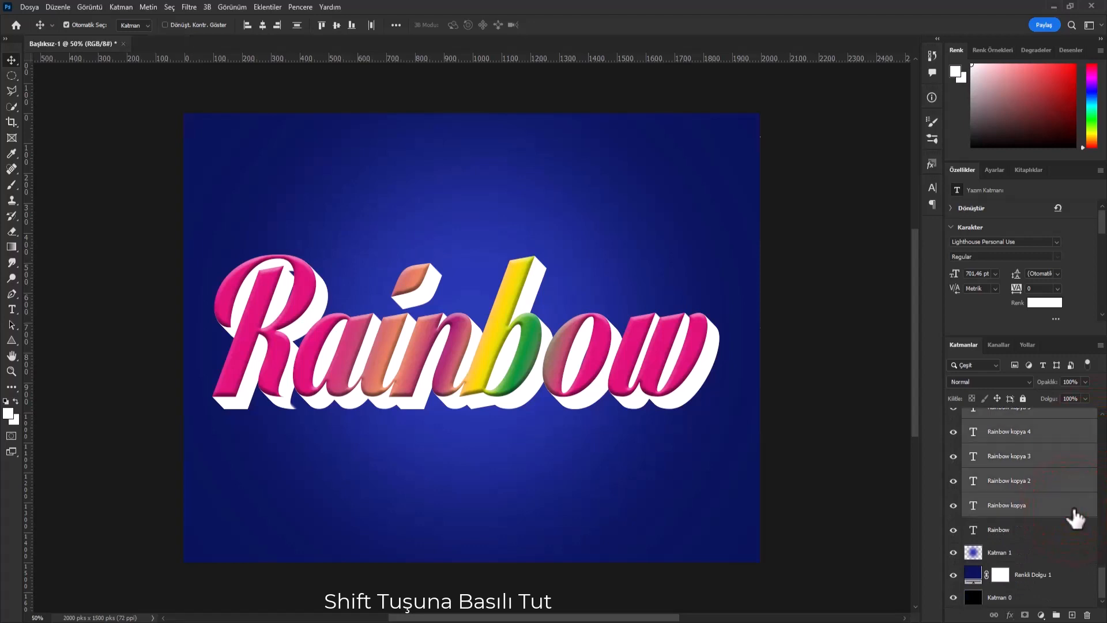
right_click(1067, 482)
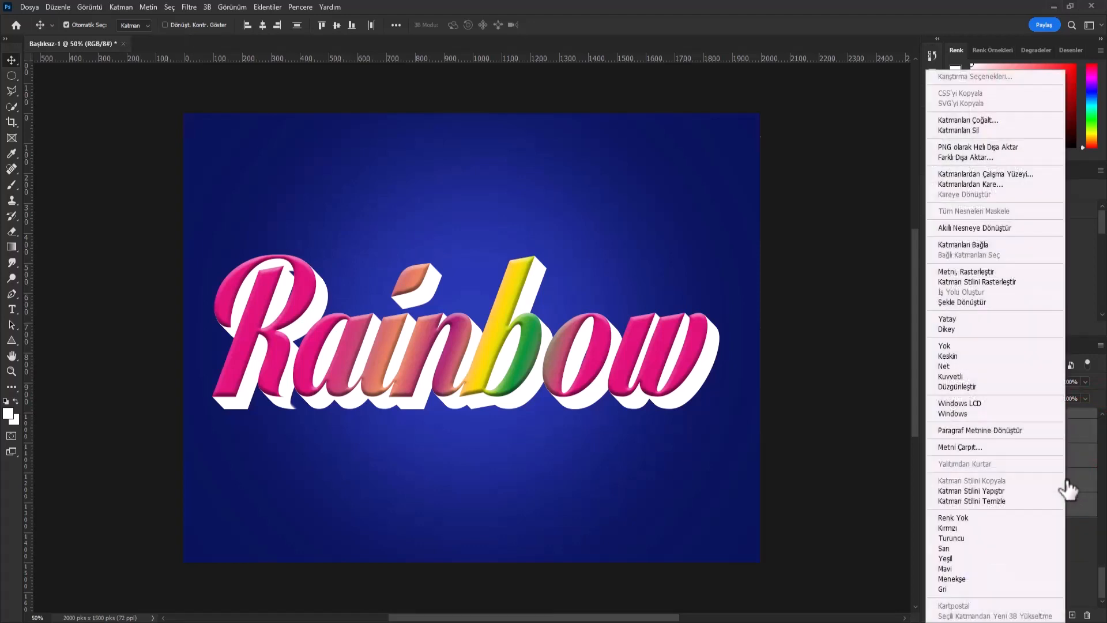
click(1014, 491)
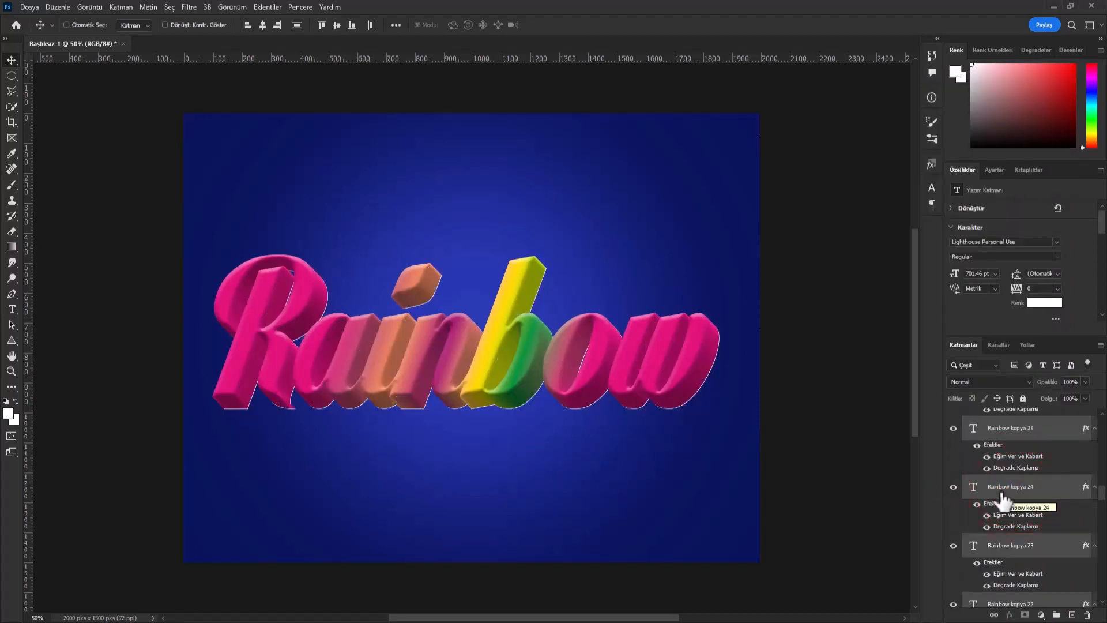
key(ctrl+g)
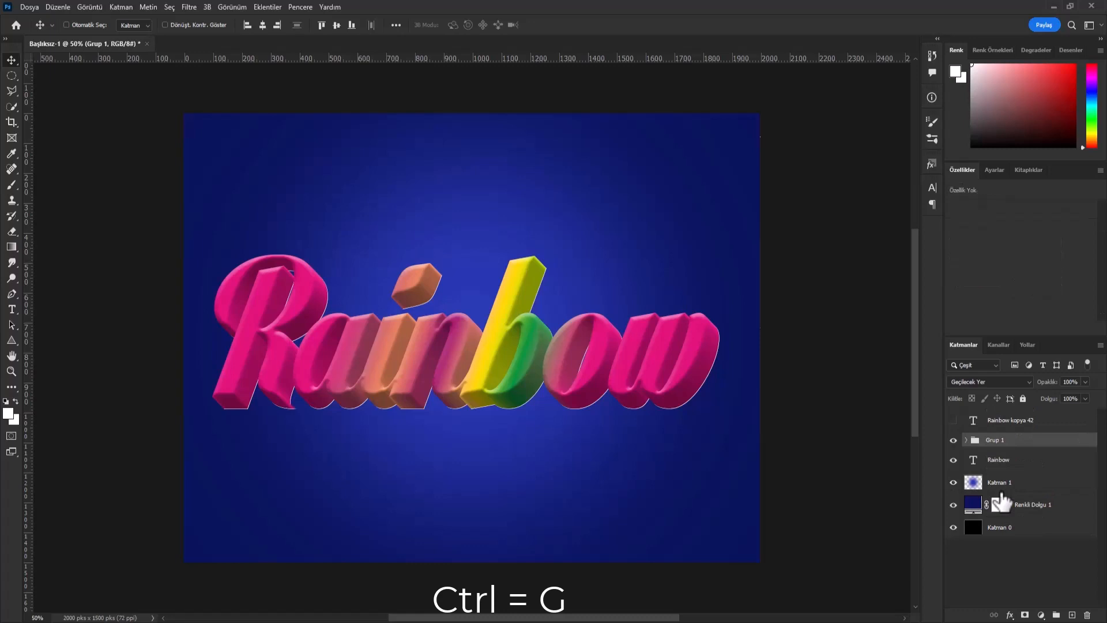
Show the Rainbow kopya 42 text layer and add a linear Gradient Overlay to it at -20° with 60% scale.
click(953, 420)
click(1041, 424)
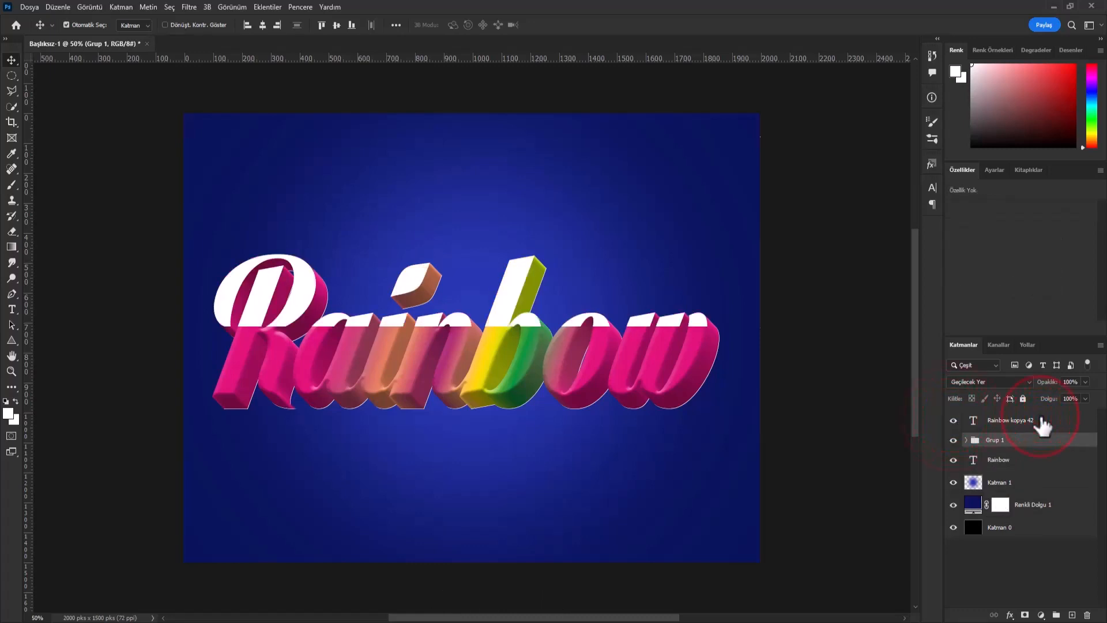
right_click(1043, 426)
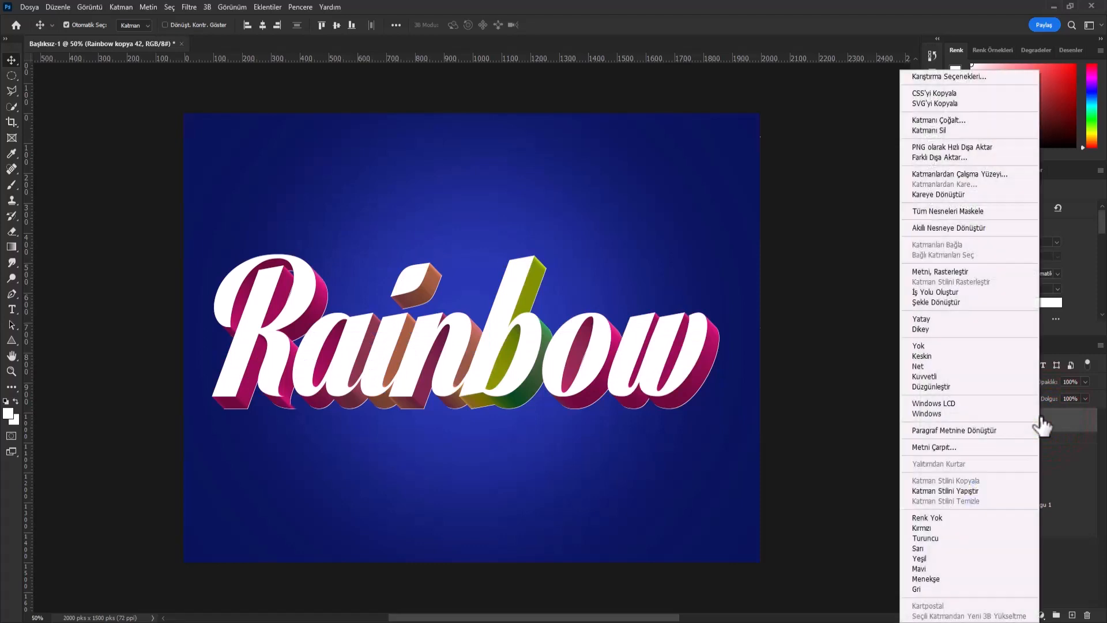
click(935, 77)
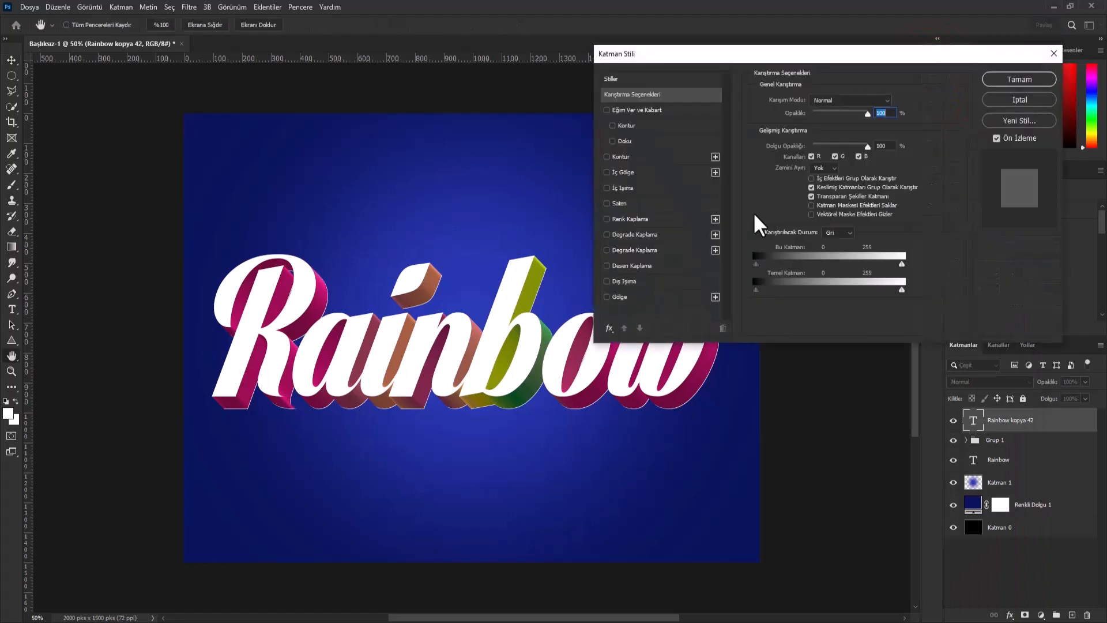
click(606, 234)
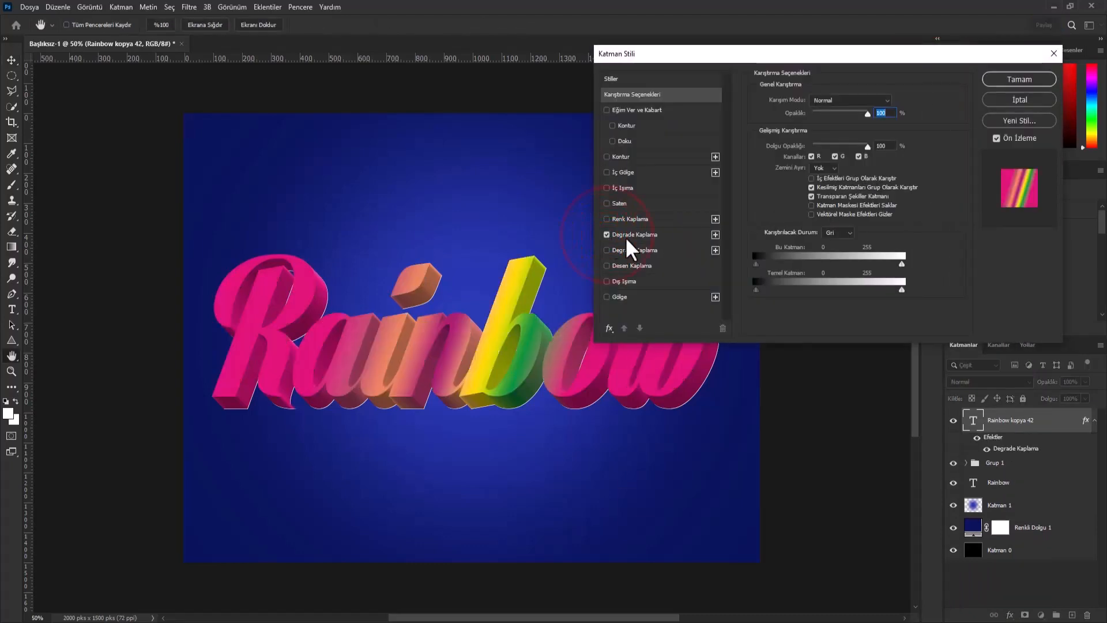
click(642, 237)
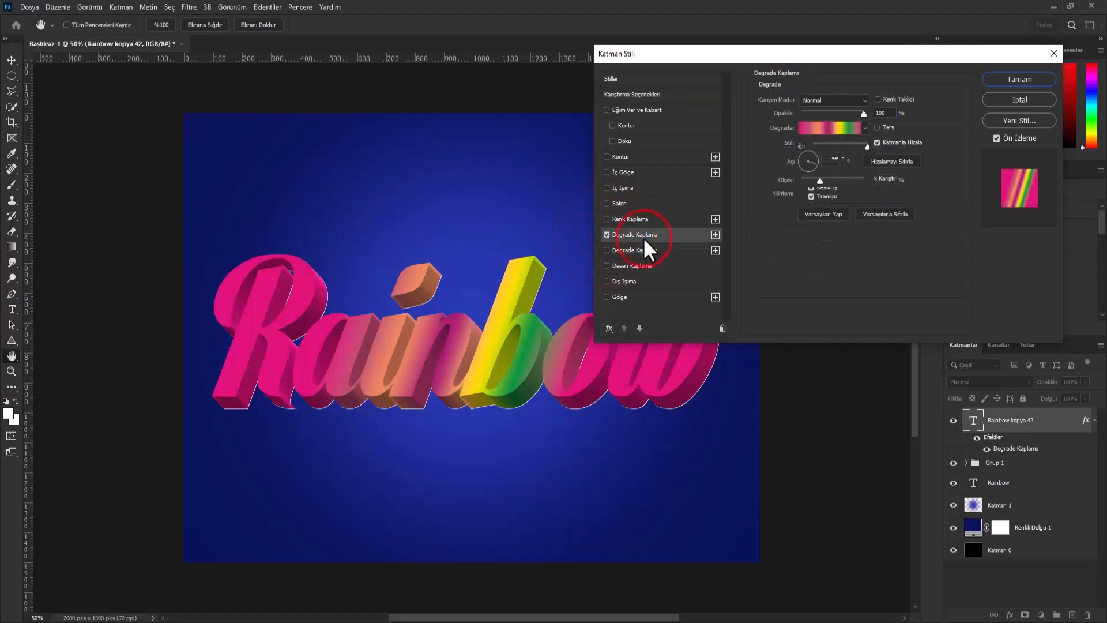
double_click(878, 180)
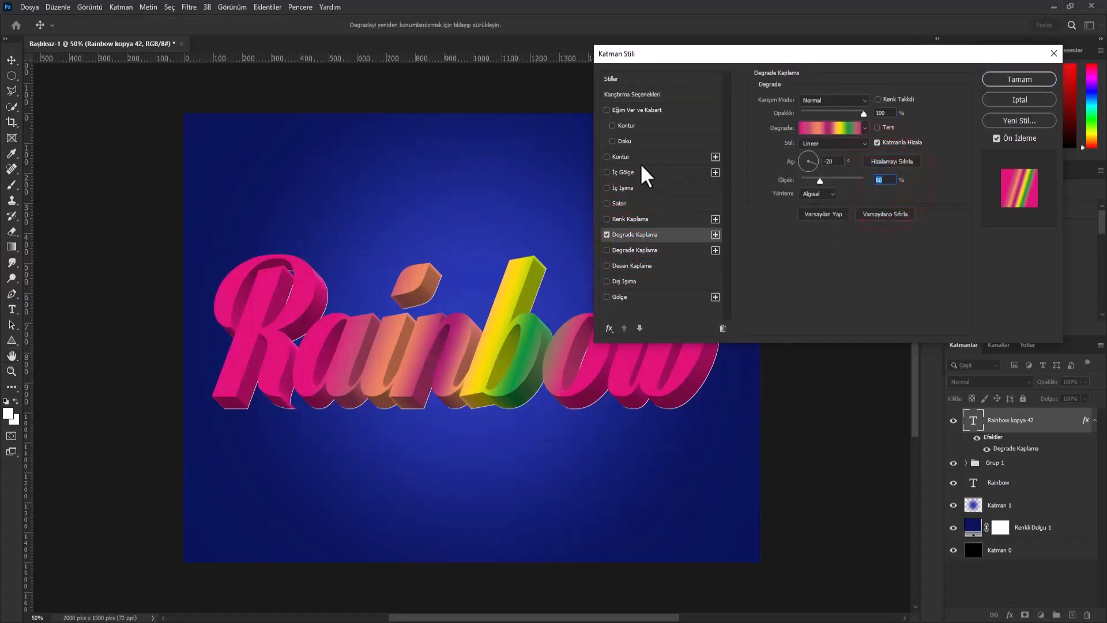
Add a gradient Stroke (Kontur) to Rainbow kopya 42 using the "Magenta, Green, Yellow" preset from the Rainbow Gradients folder.
click(606, 156)
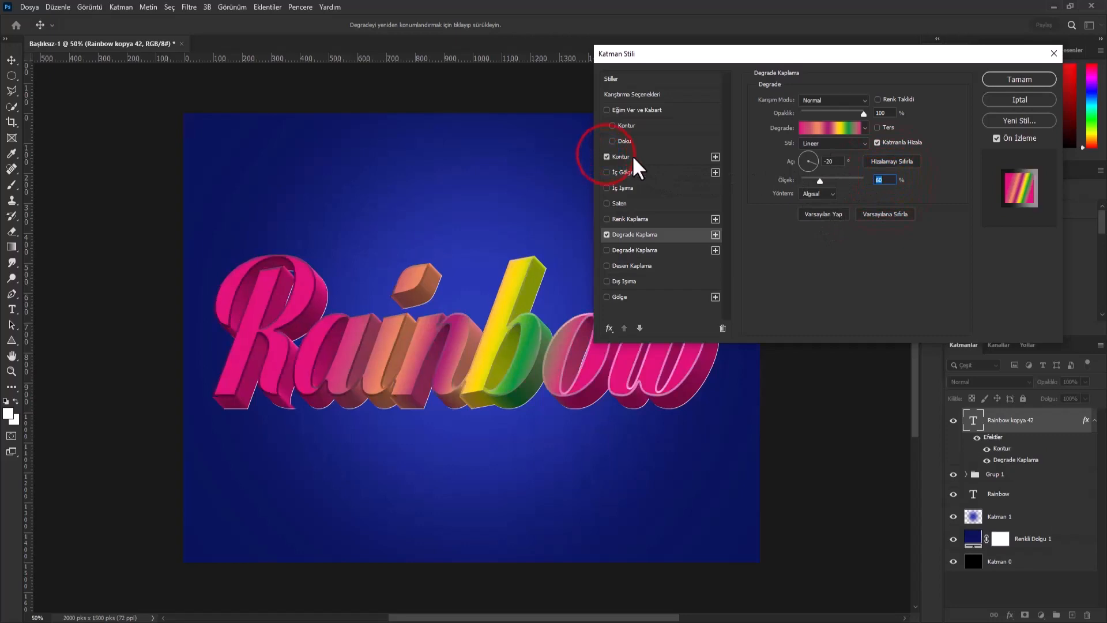
click(635, 154)
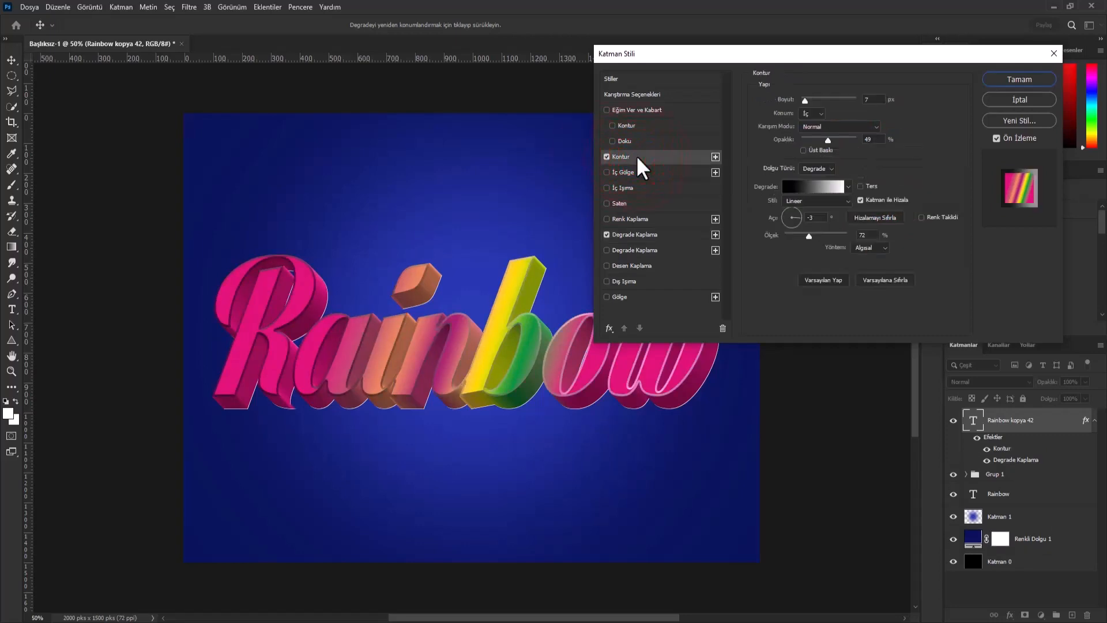
click(801, 185)
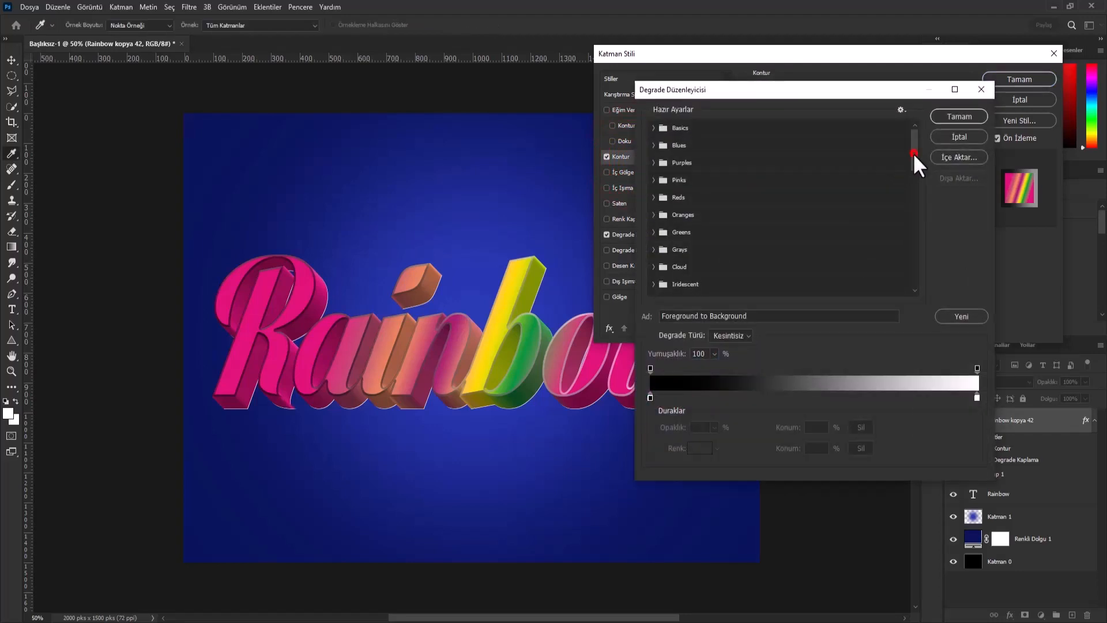
drag(912, 153, 909, 288)
click(653, 288)
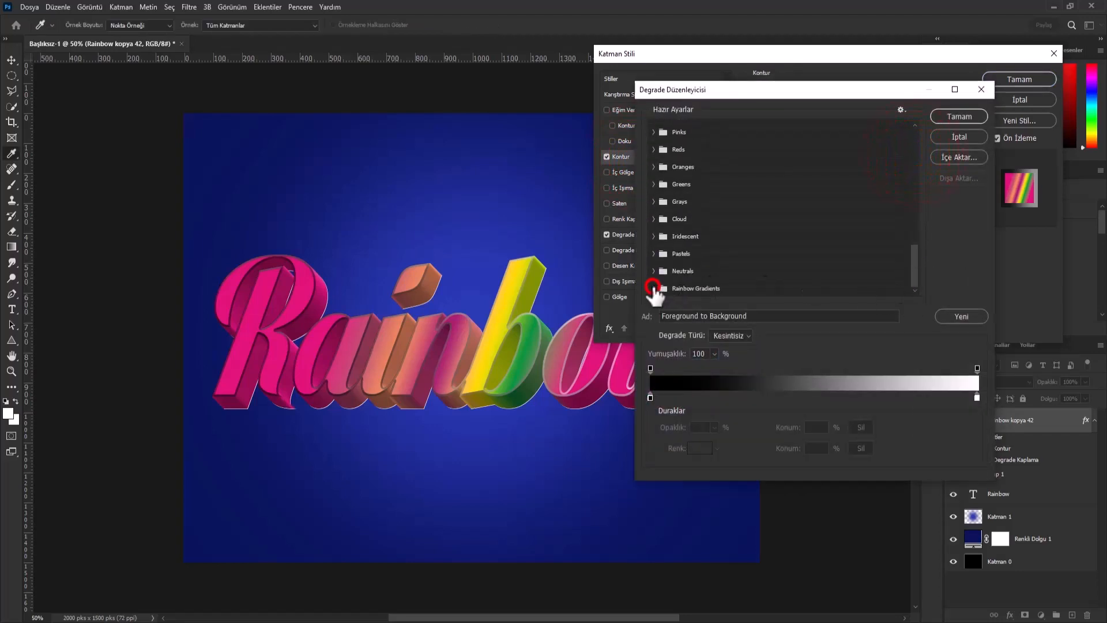
scroll(709, 283, down, 2)
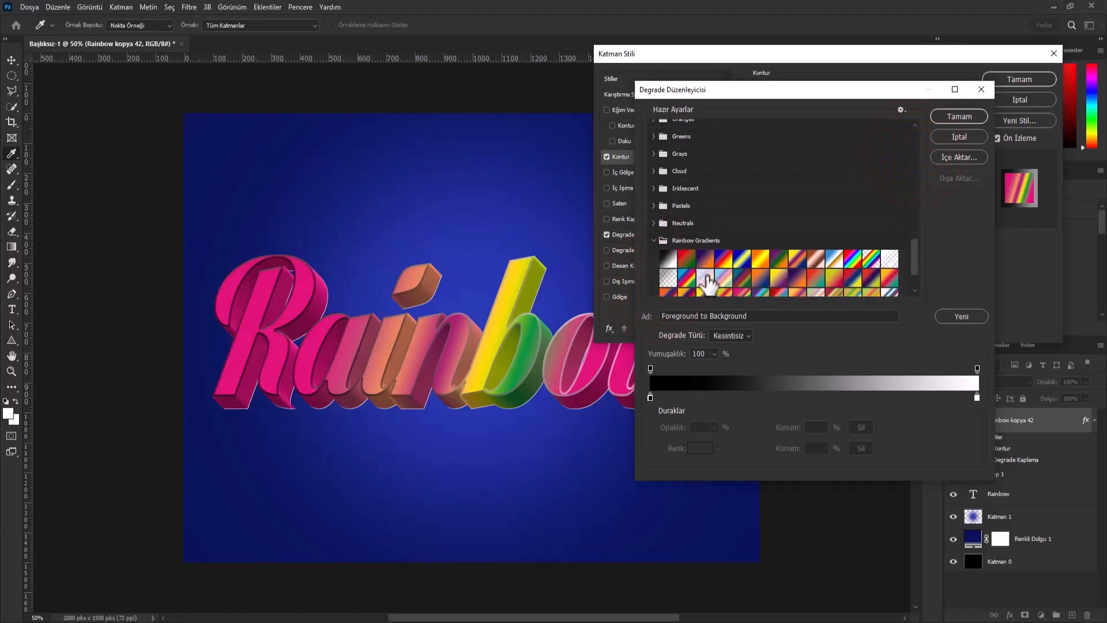
scroll(708, 282, down, 2)
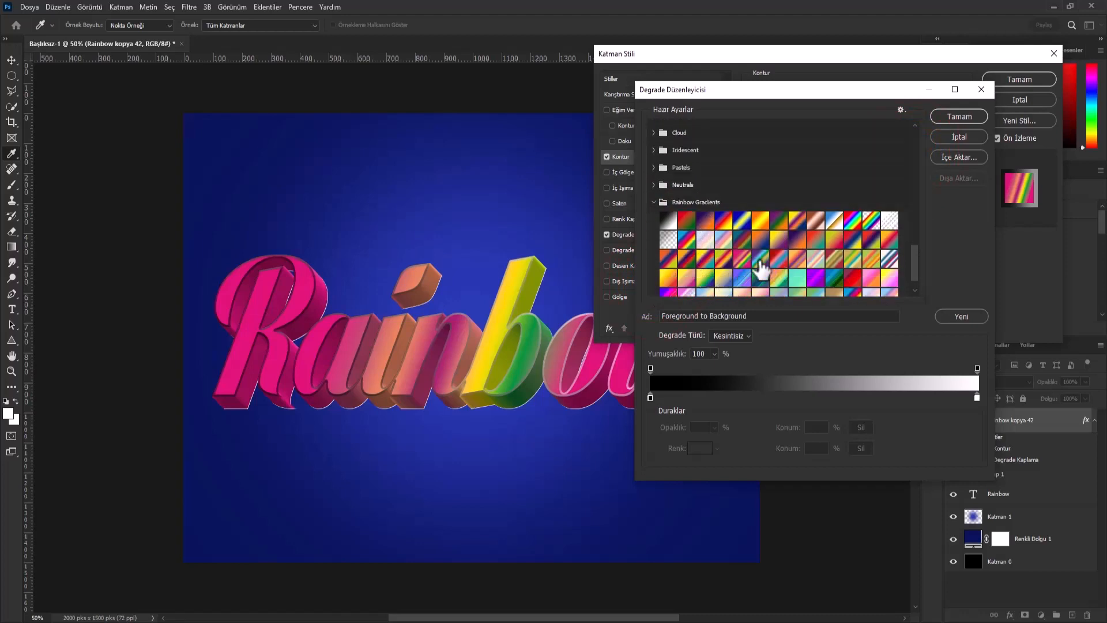
click(742, 258)
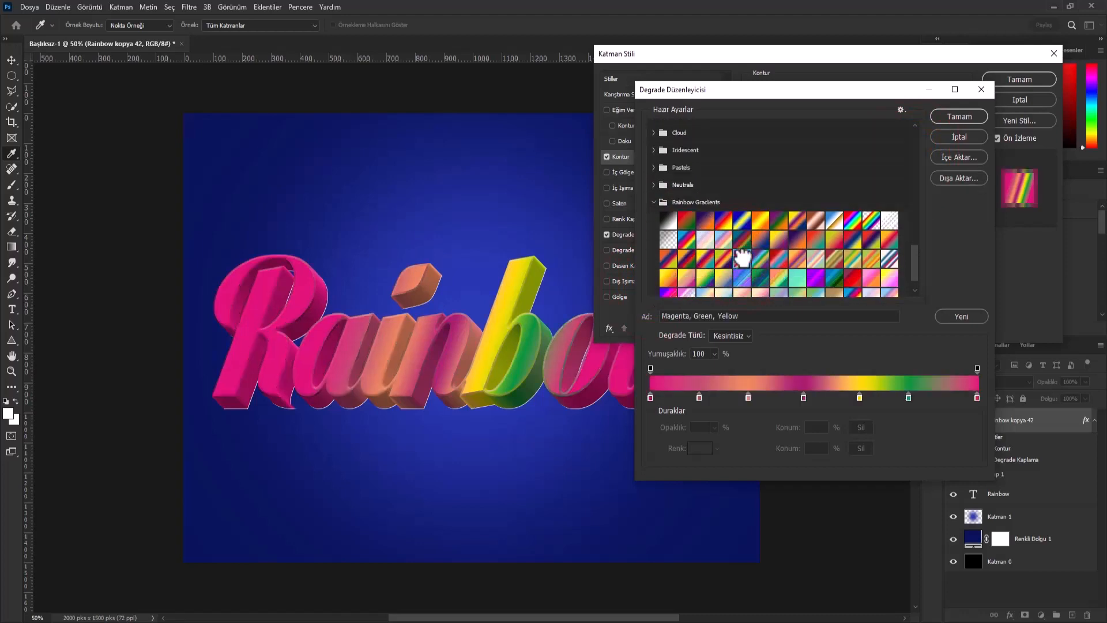
click(950, 117)
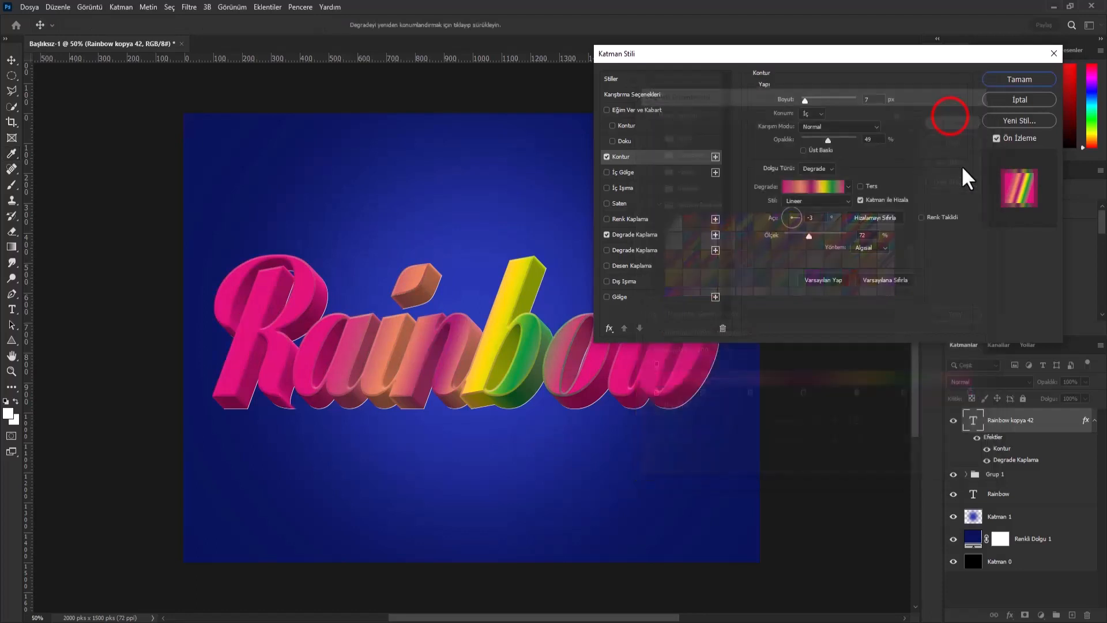
Add a black Inner Shadow (İç Gölge) to Rainbow kopya 42 and keep the lettering clear of the dialog.
click(606, 172)
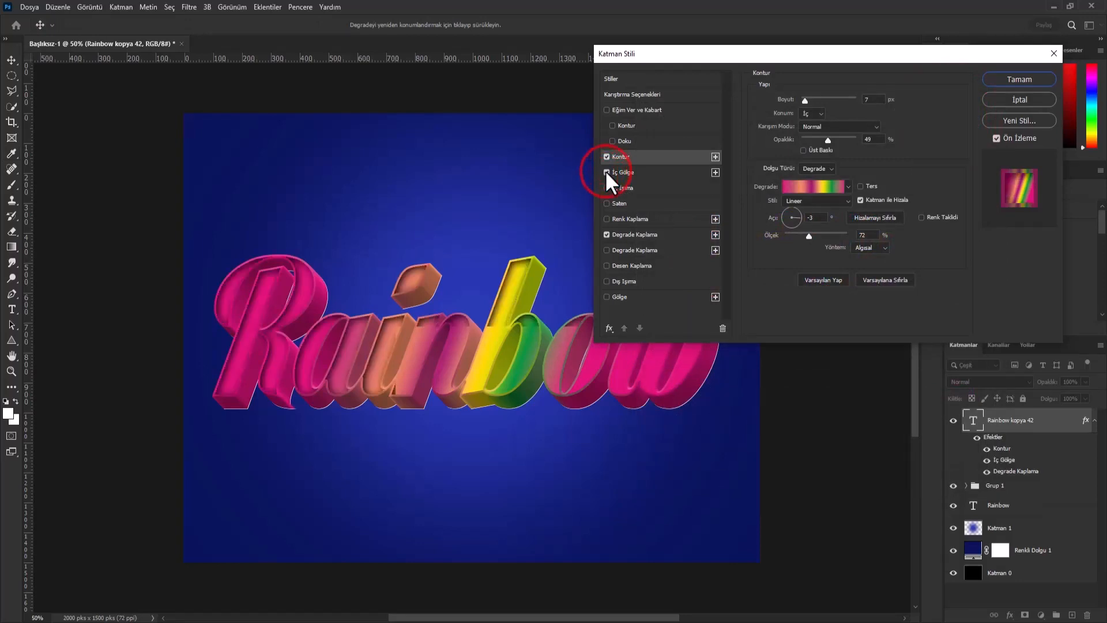
click(644, 171)
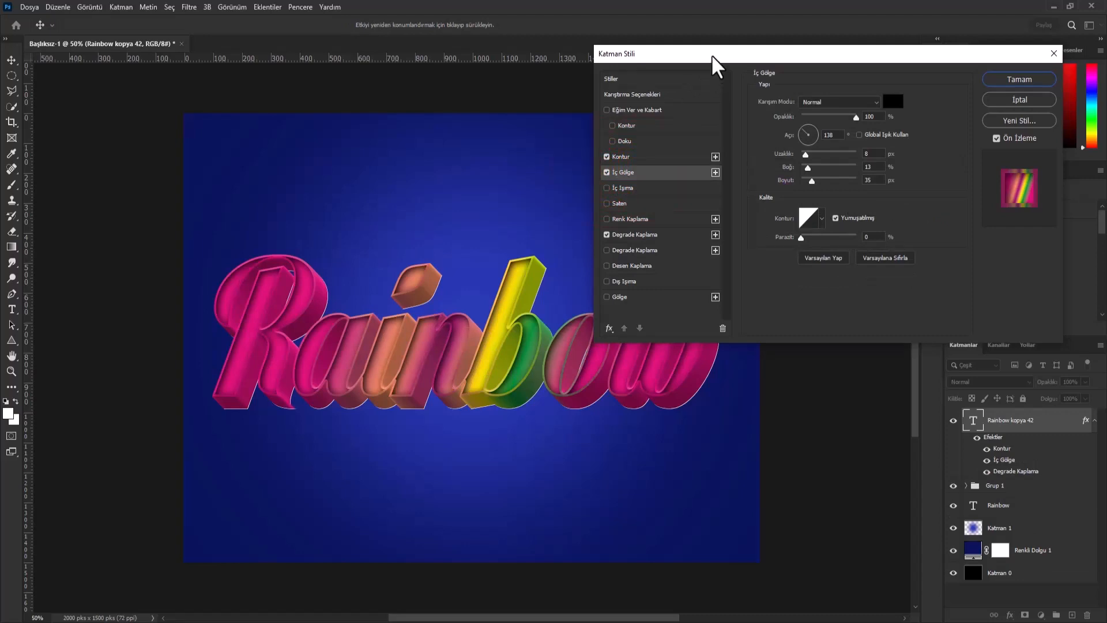
drag(713, 55, 696, 11)
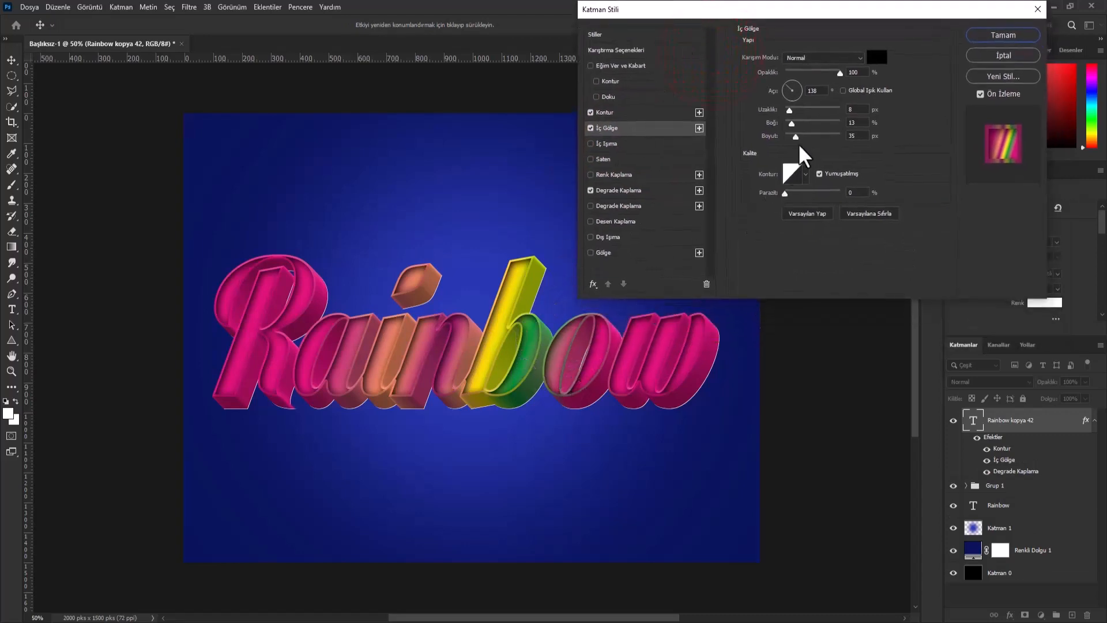
Set the stroke gradient's angle to -20° and its scale to 60%.
click(654, 112)
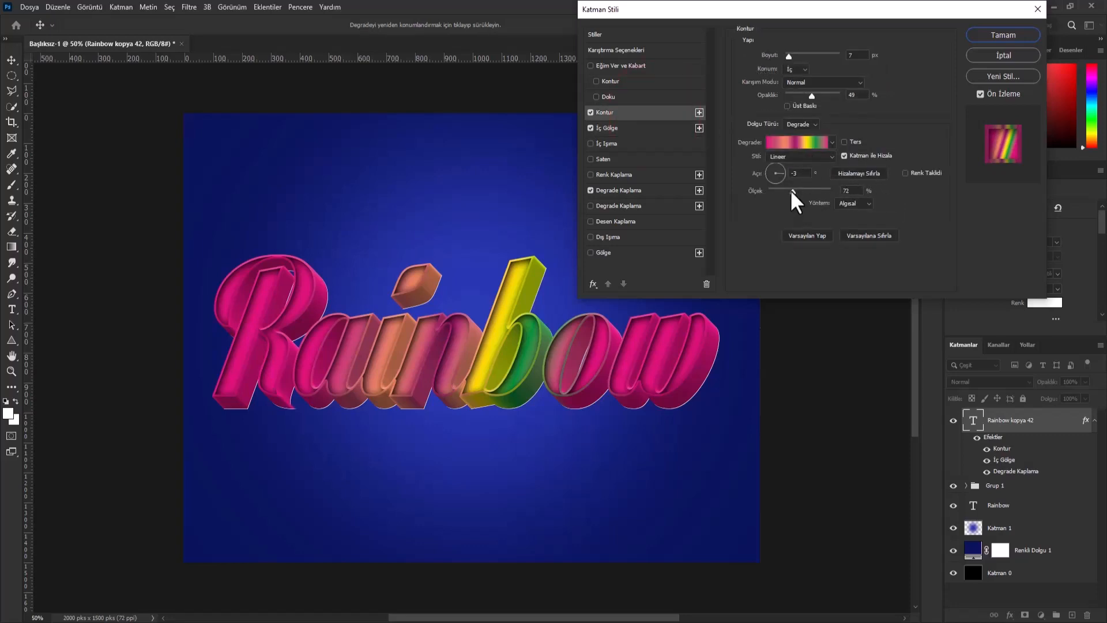
click(798, 175)
click(847, 192)
text(60)
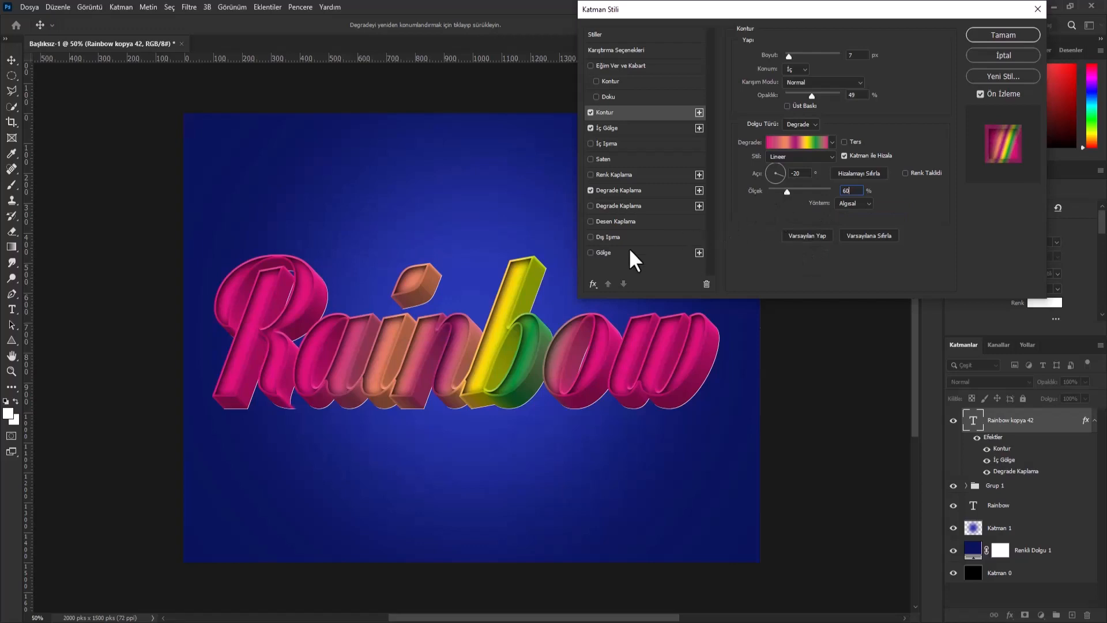
Add a Drop Shadow (Gölge) to Rainbow kopya 42 and compare the text with and without it.
click(590, 252)
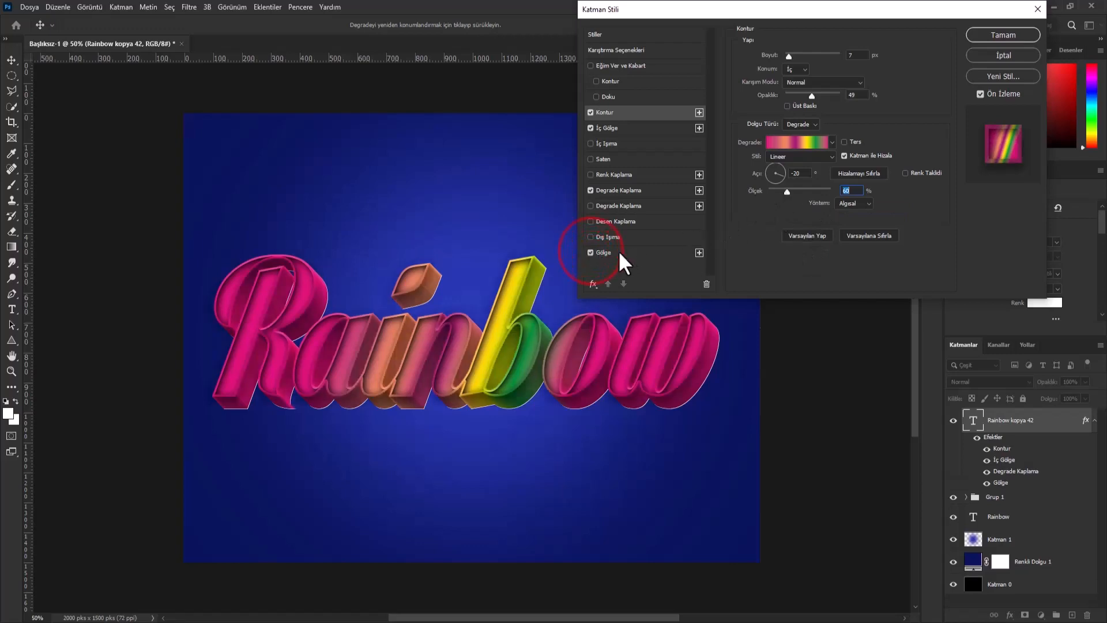
click(618, 252)
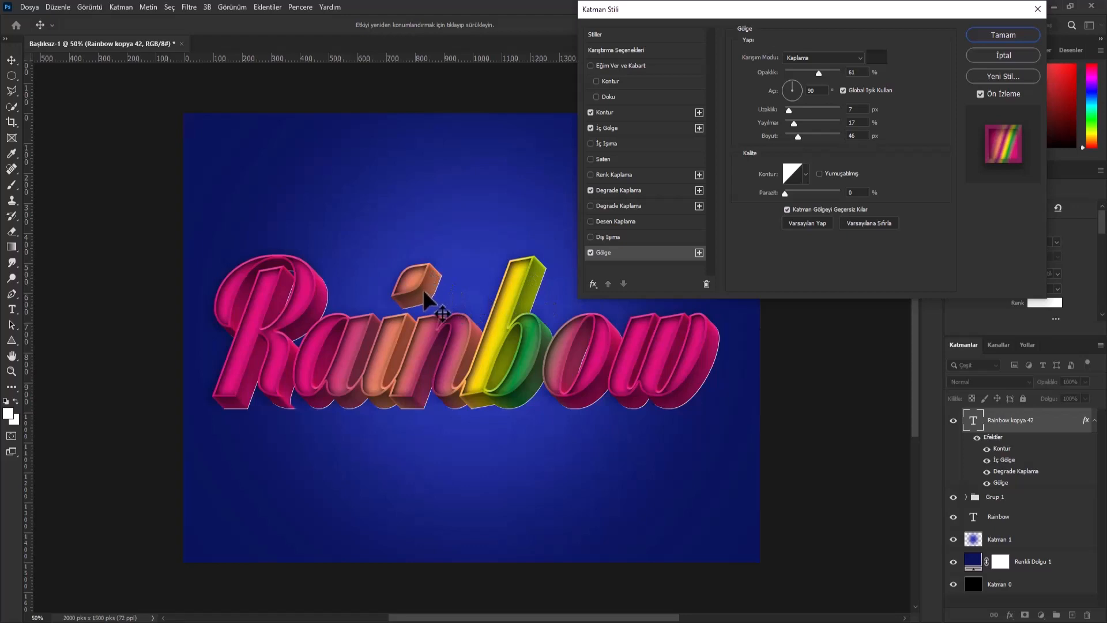
click(590, 252)
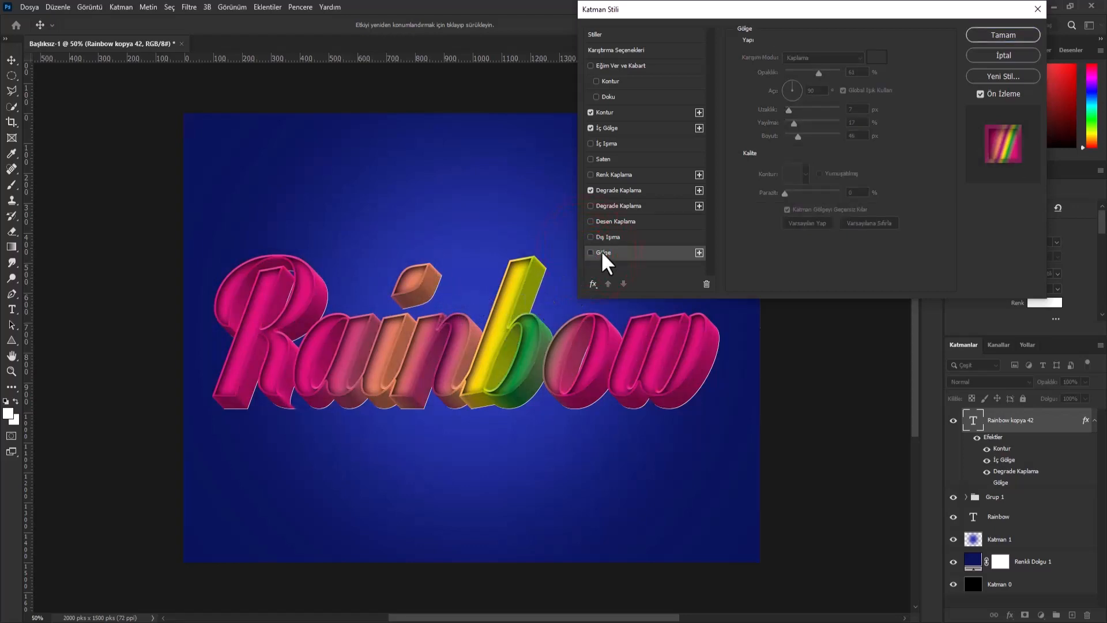
click(589, 252)
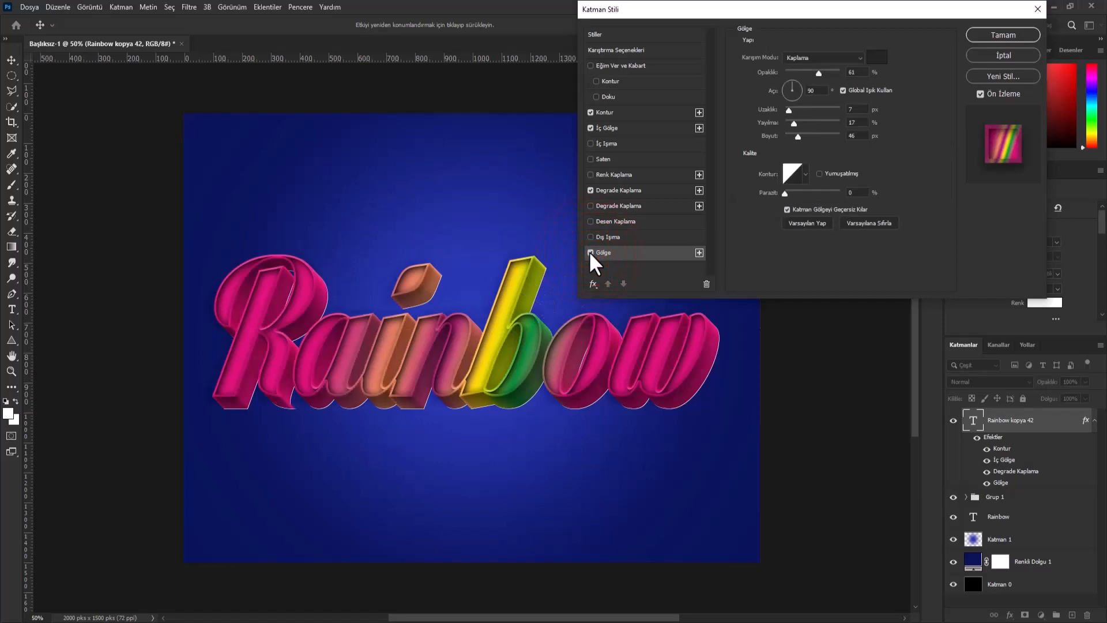
Raise the inner shadow's choke (Boğ) to 23% and apply the layer style.
click(629, 128)
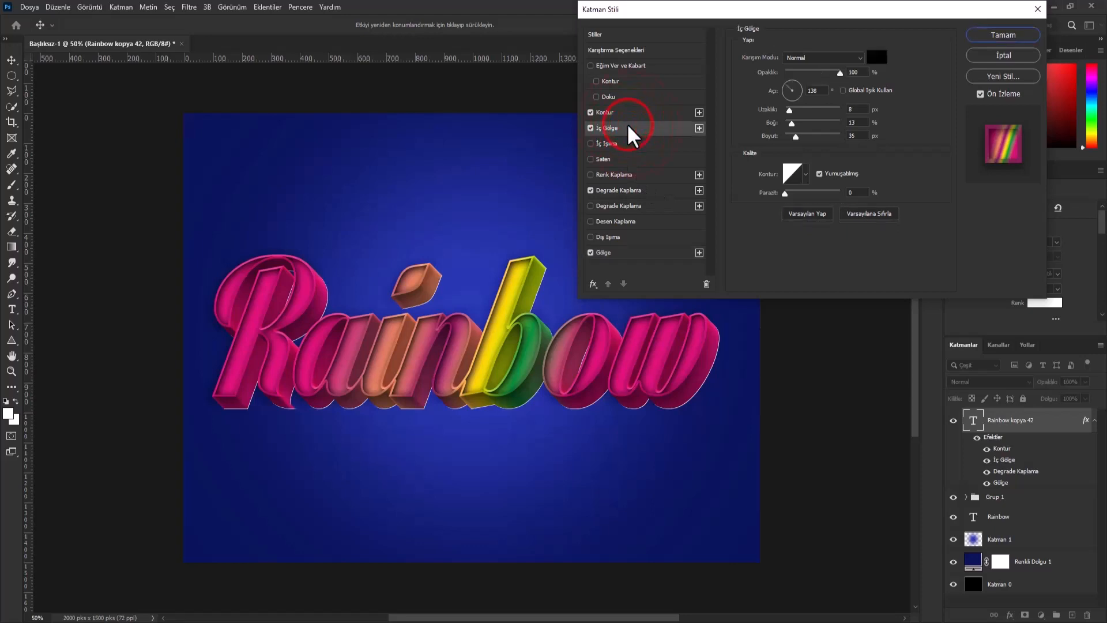
drag(792, 122, 798, 123)
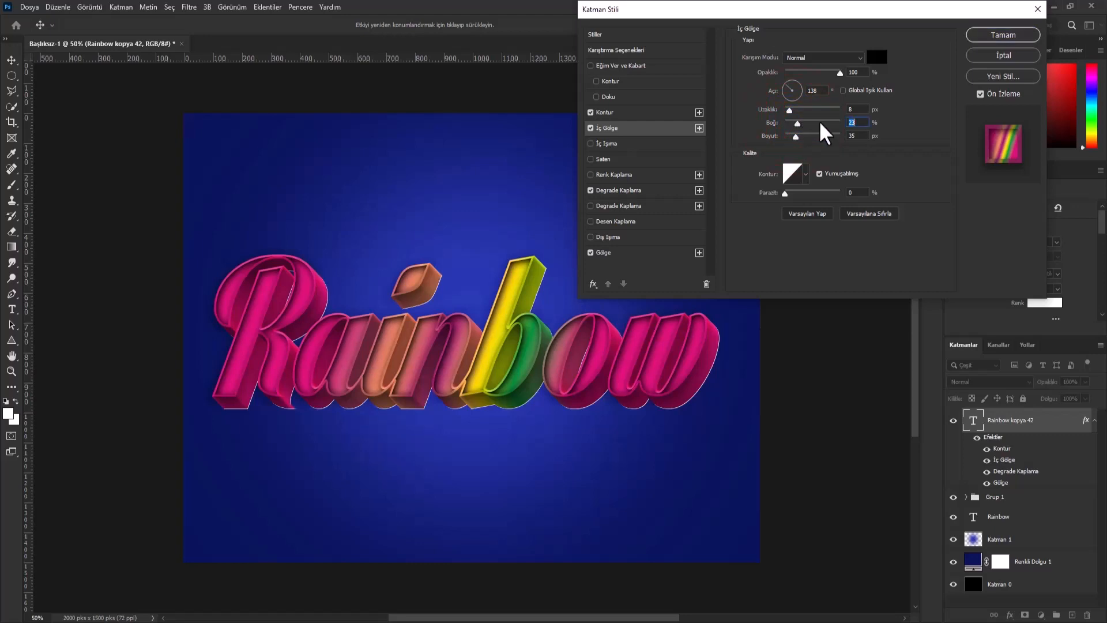
click(992, 34)
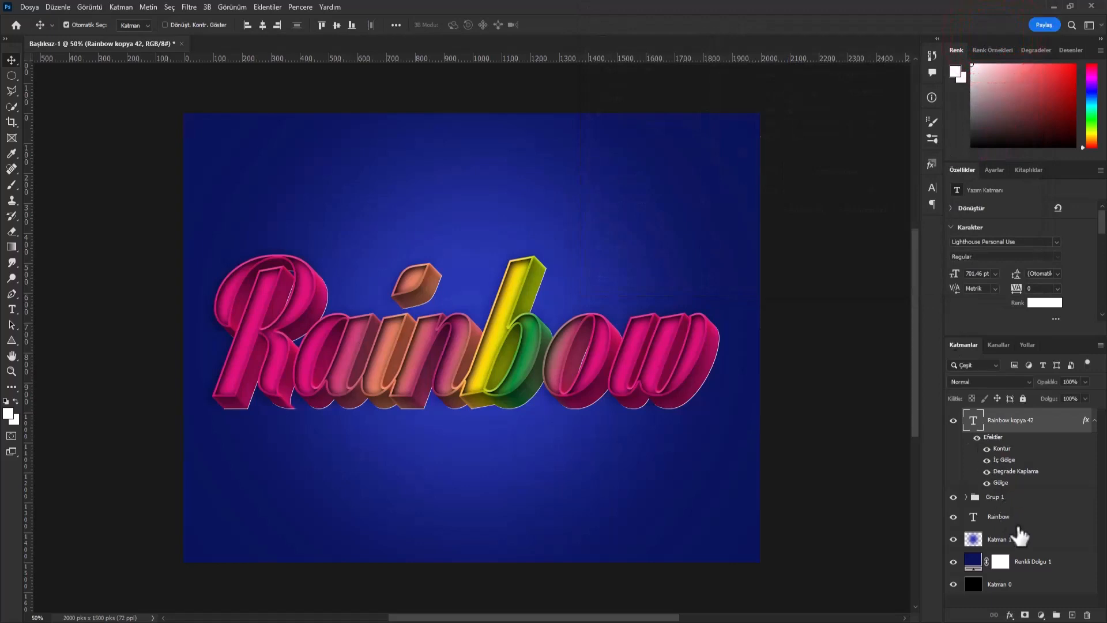
Check what the original Rainbow text layer contributes, and fill its text with black.
click(953, 517)
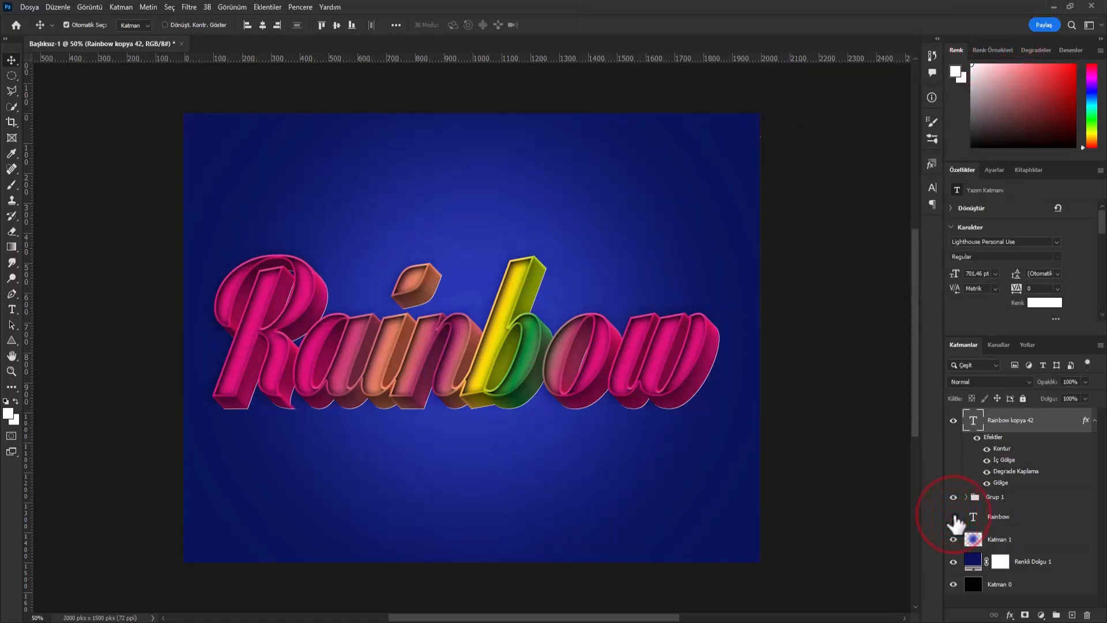
click(954, 516)
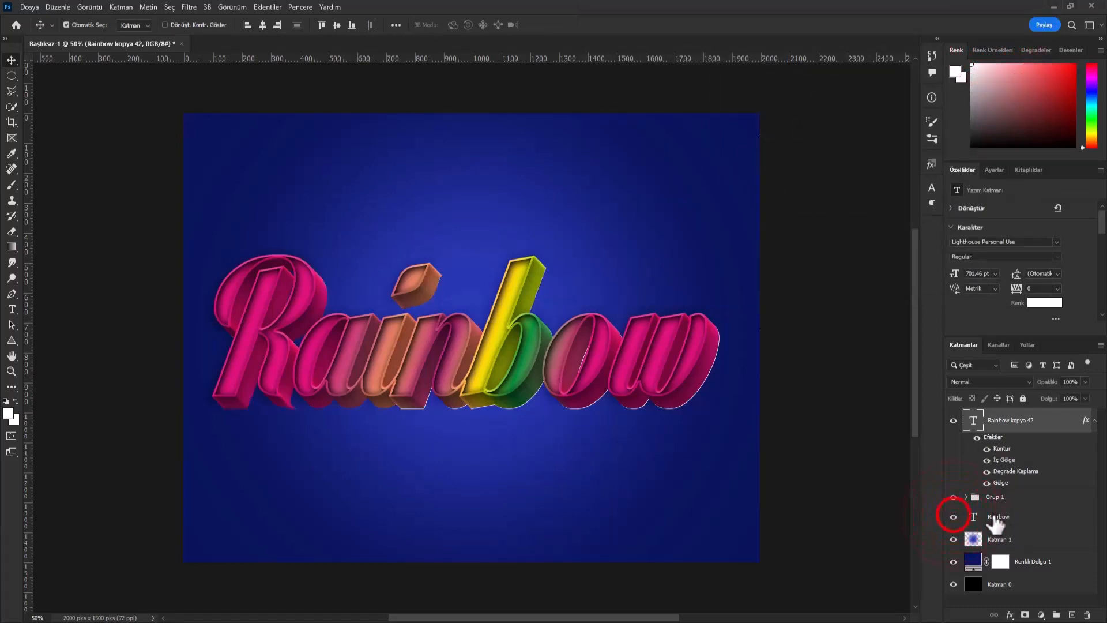
click(1044, 522)
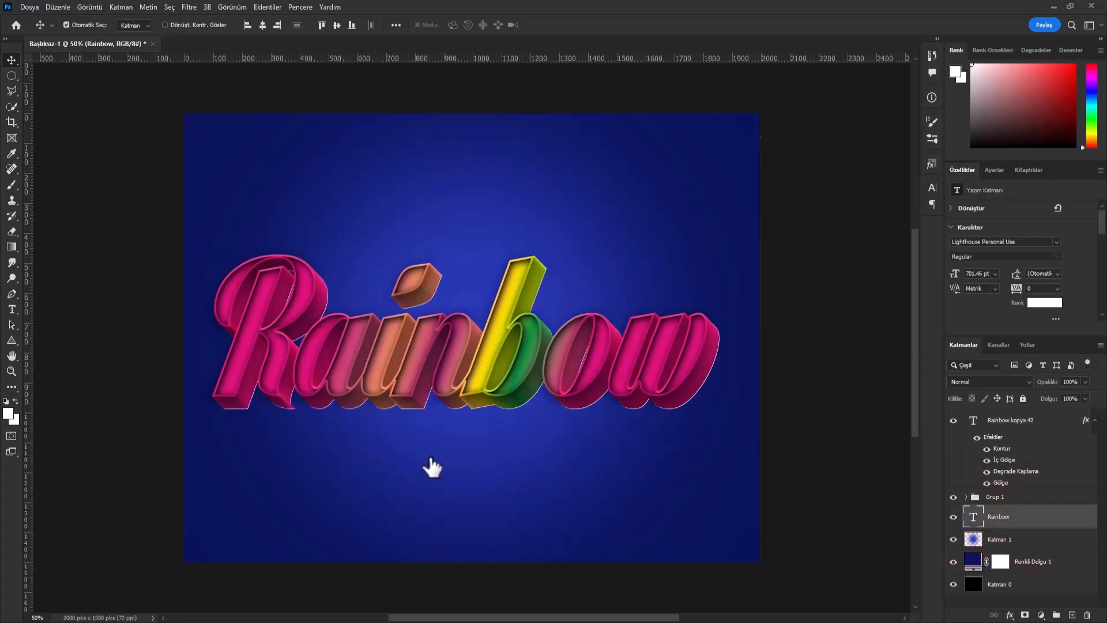
click(6, 400)
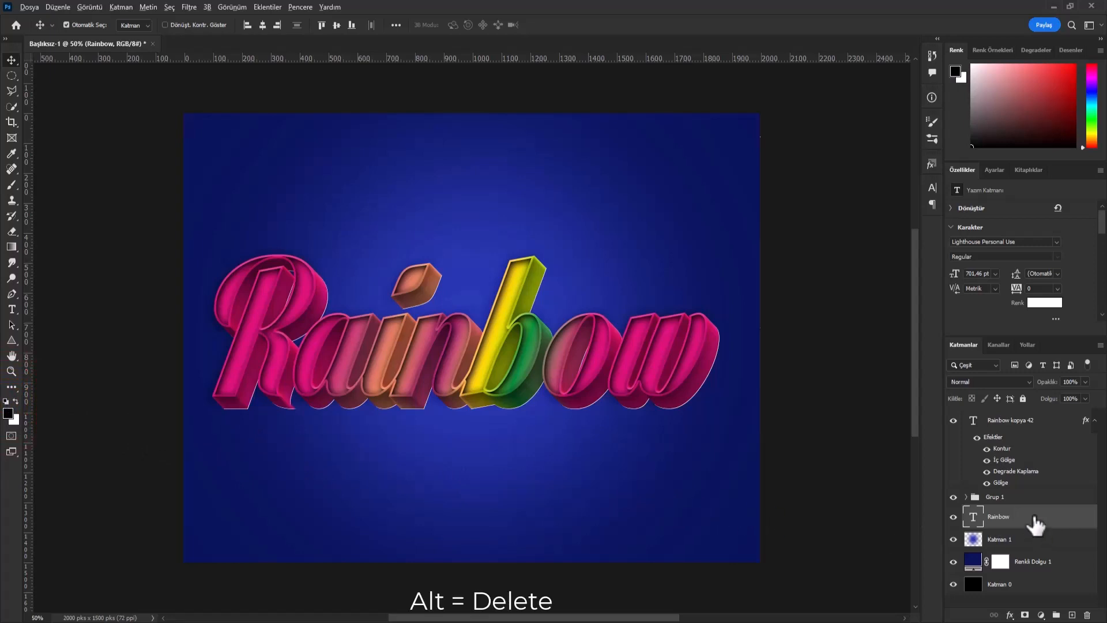
key(alt+Delete)
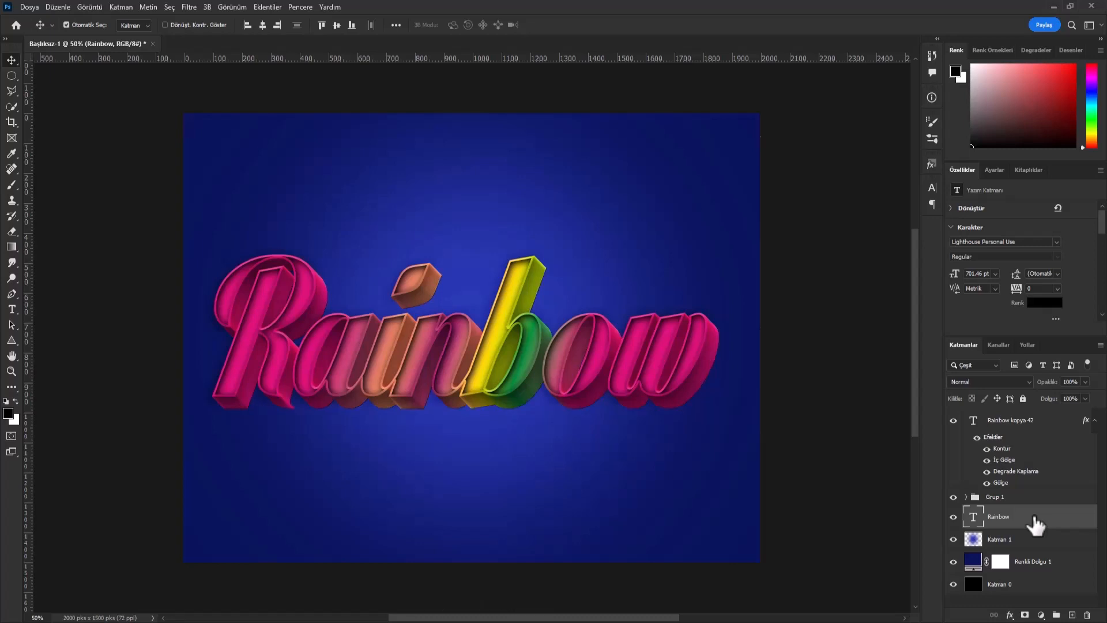
Free-transform the black Rainbow text layer, shifting it to X 1000,83 px and Y 782,87 px.
click(61, 8)
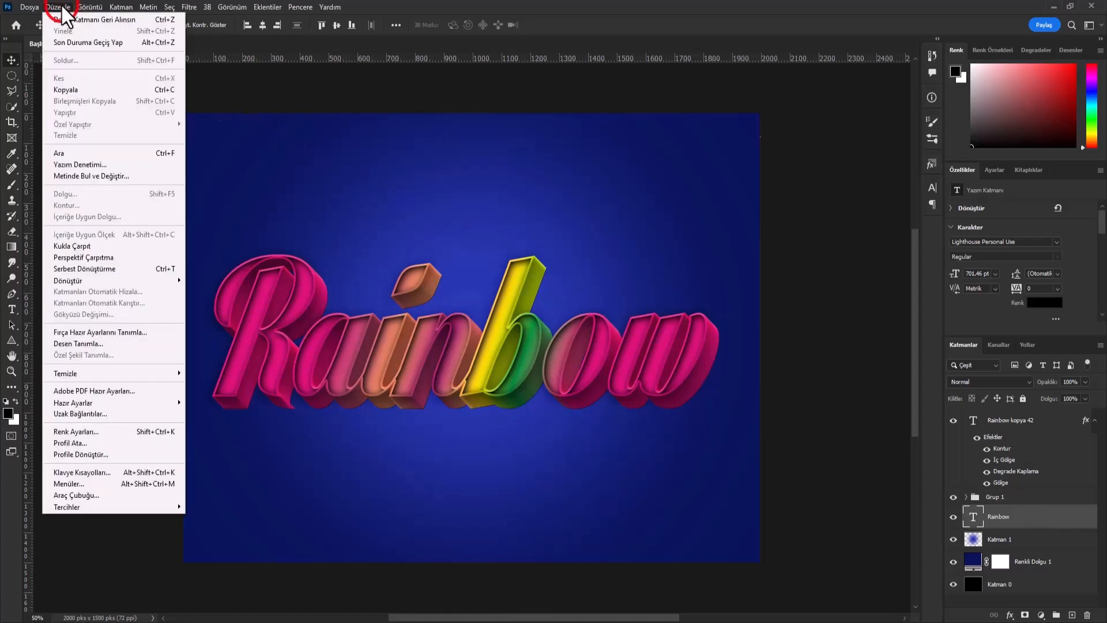
click(84, 268)
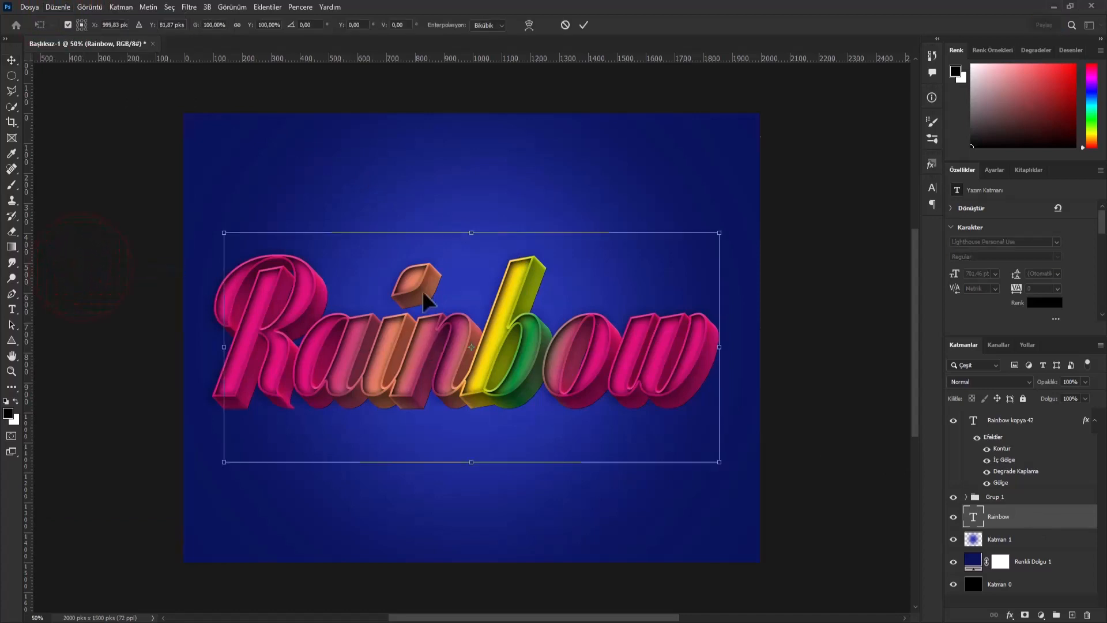
click(106, 25)
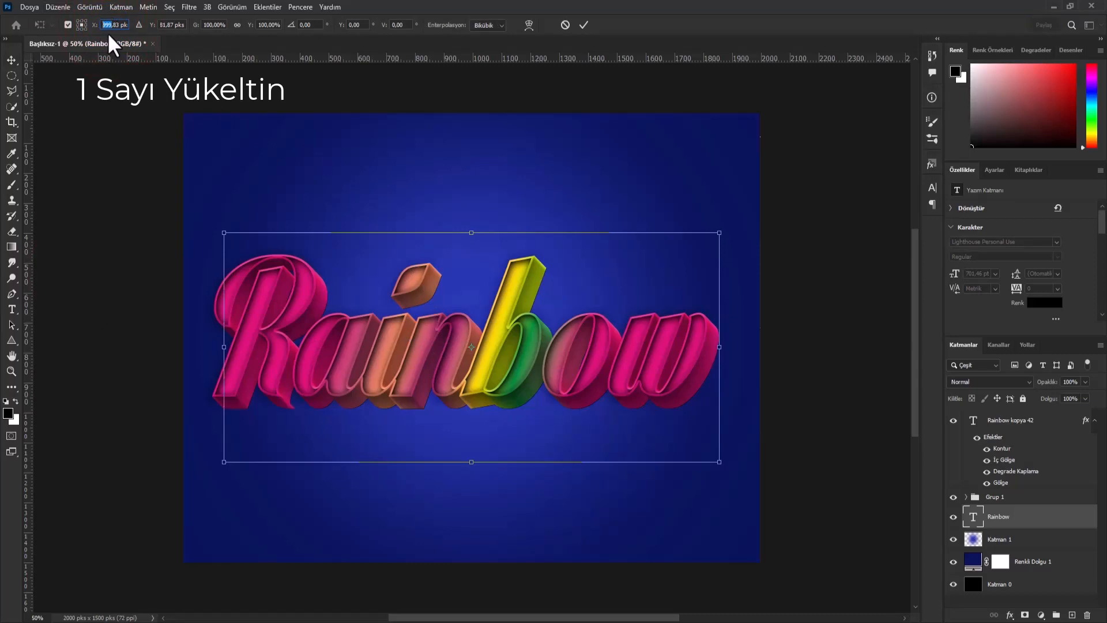
text(100)
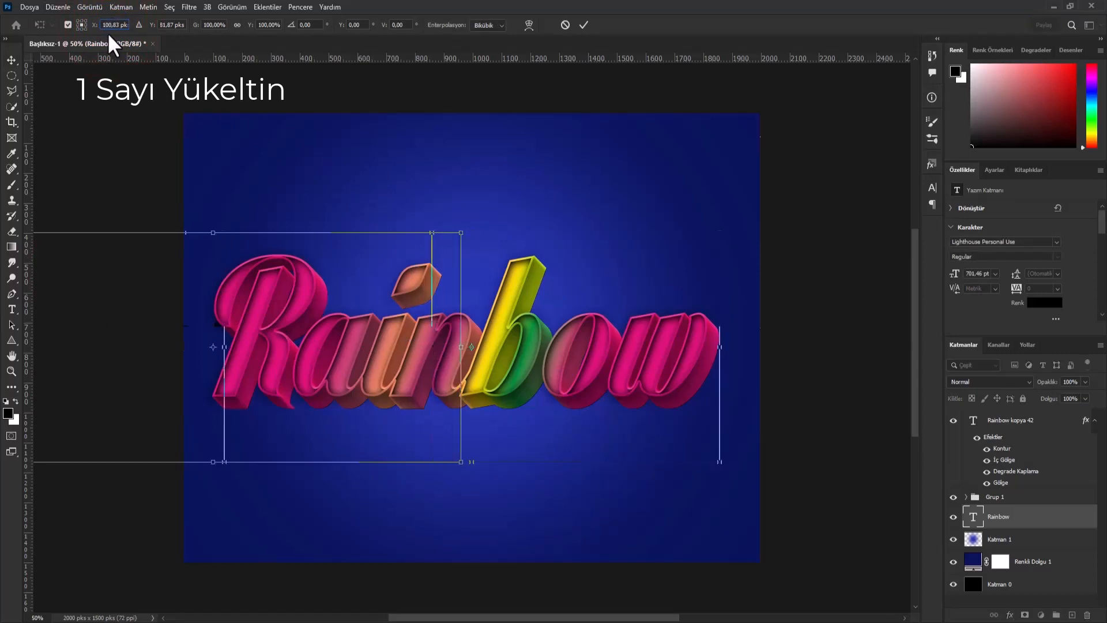
text(0)
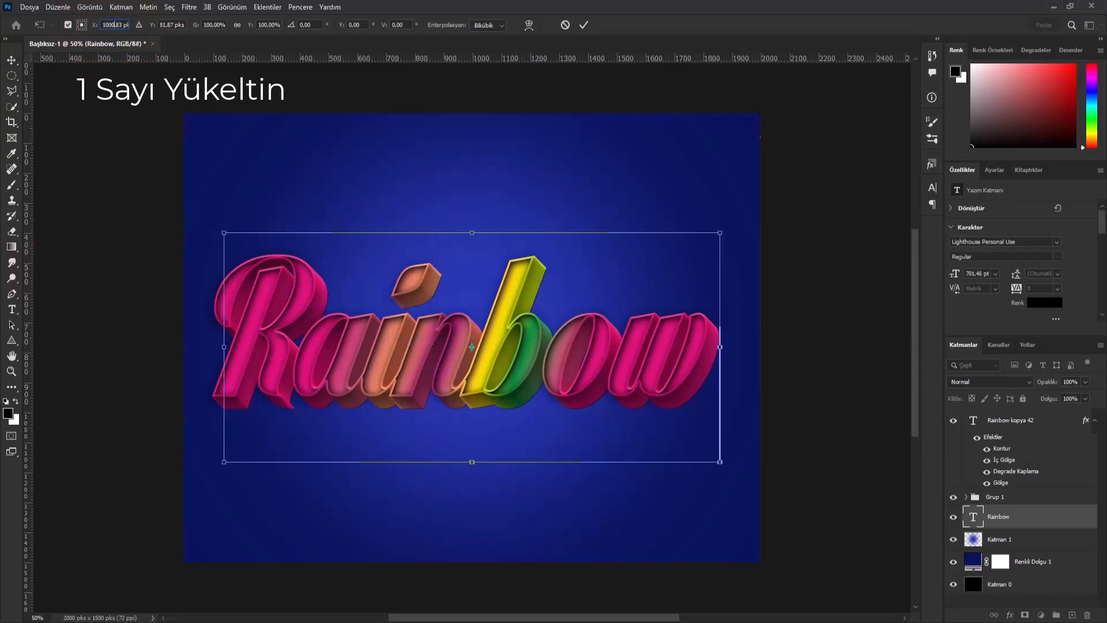
double_click(164, 26)
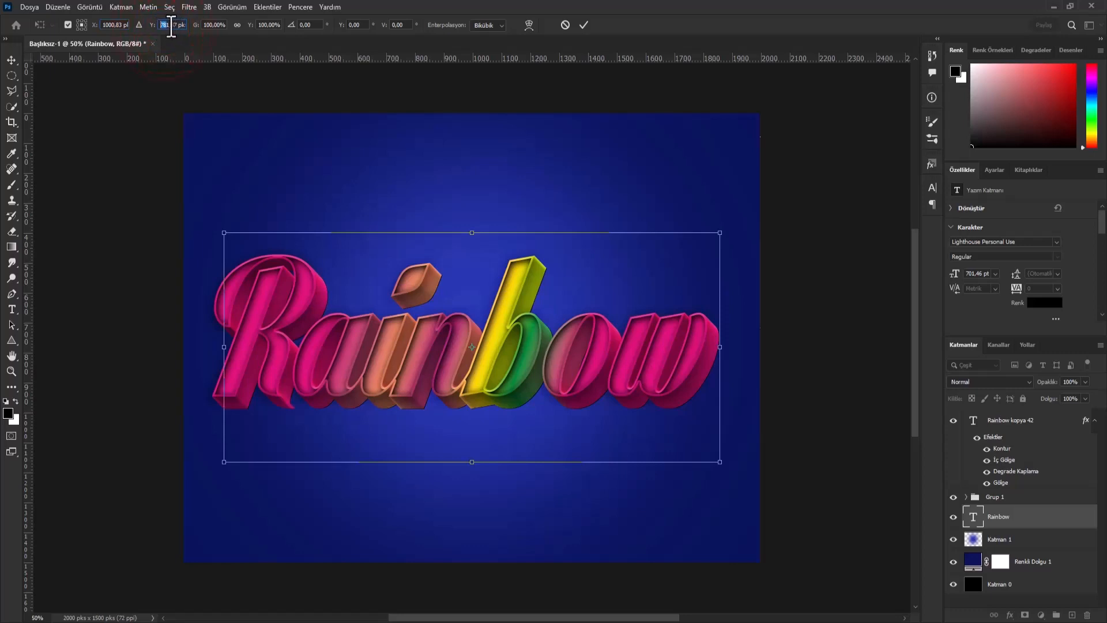
drag(170, 25, 167, 26)
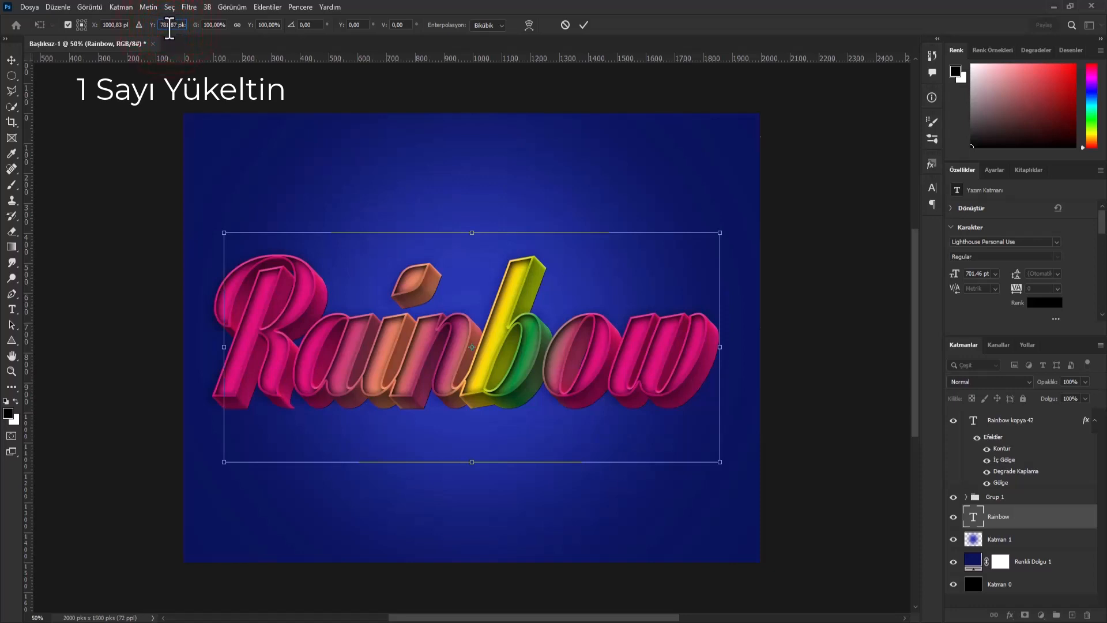
drag(167, 28, 171, 28)
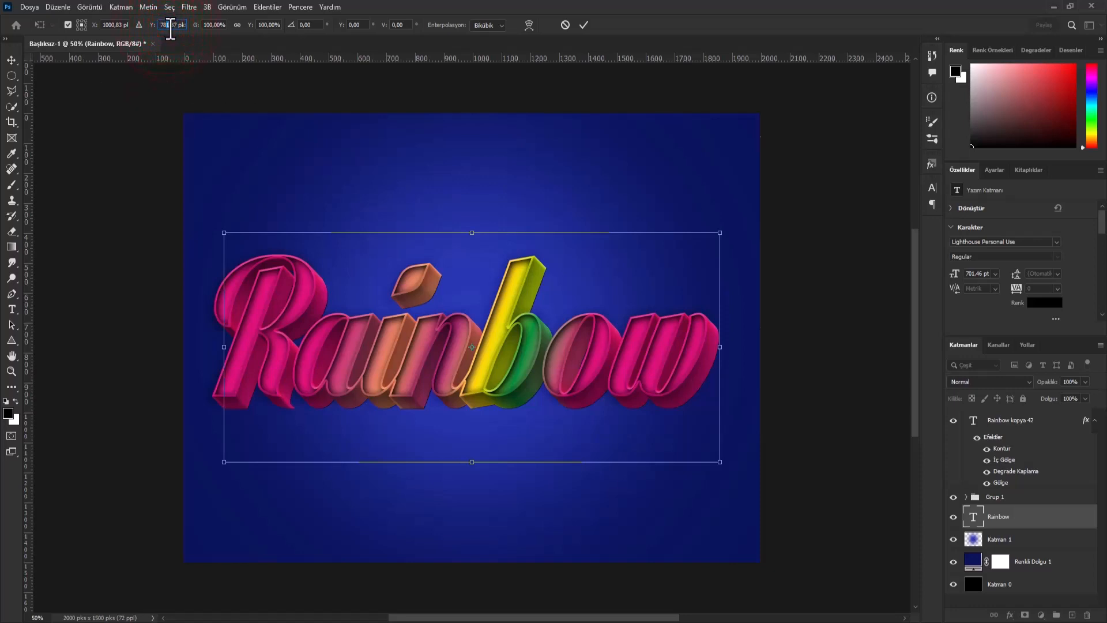
text(2)
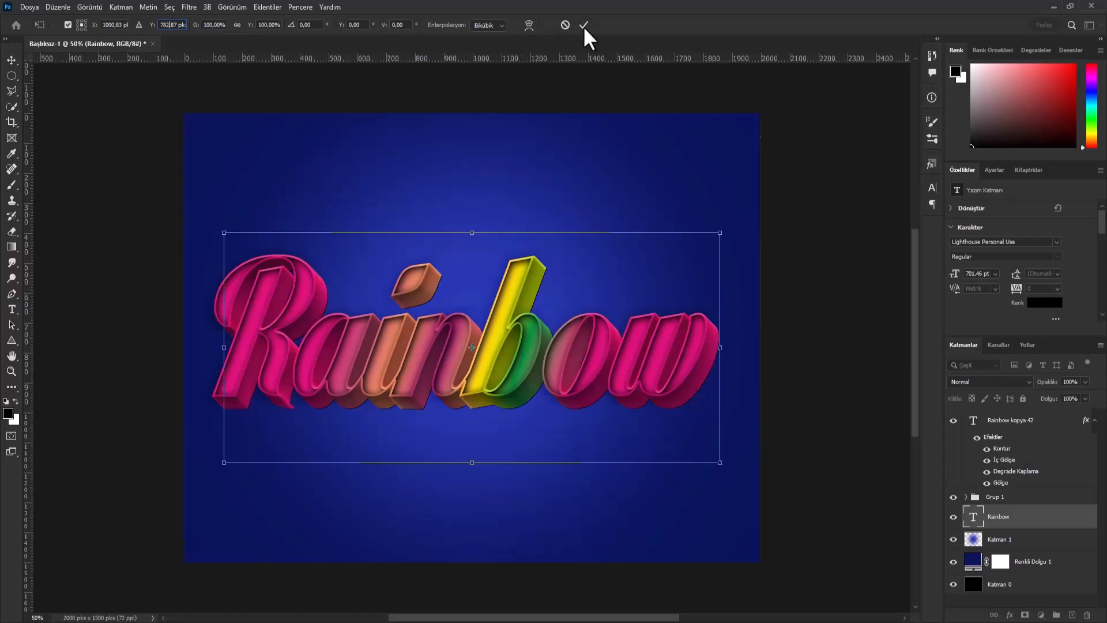
click(582, 25)
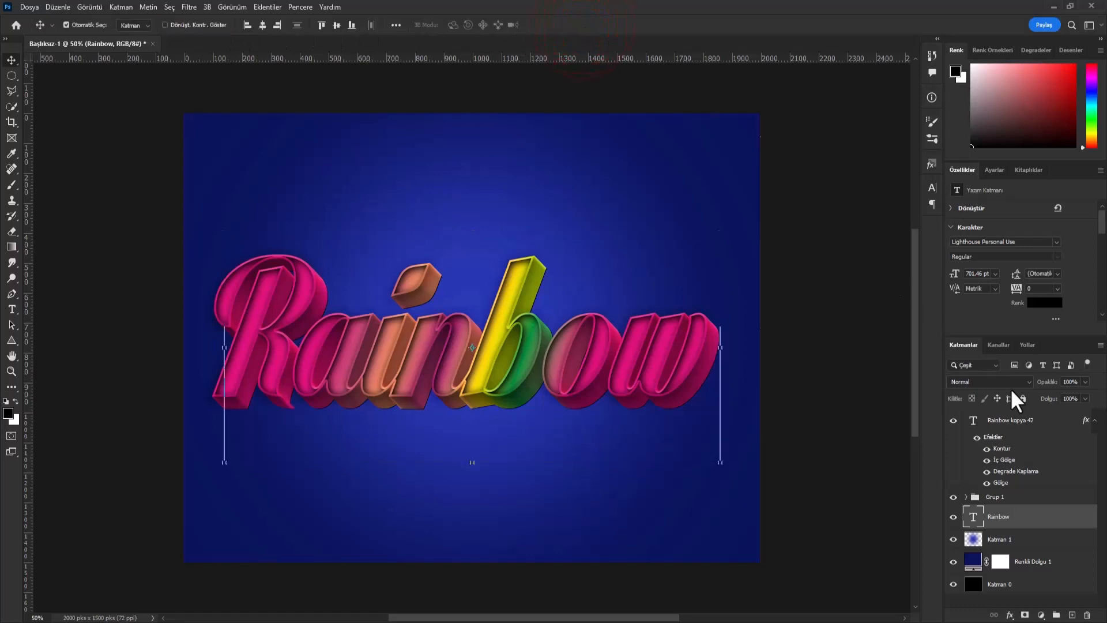
Duplicate the black Rainbow layer 40 times, repeating the last transform for each copy to build a stepped shadow extrusion.
click(1037, 525)
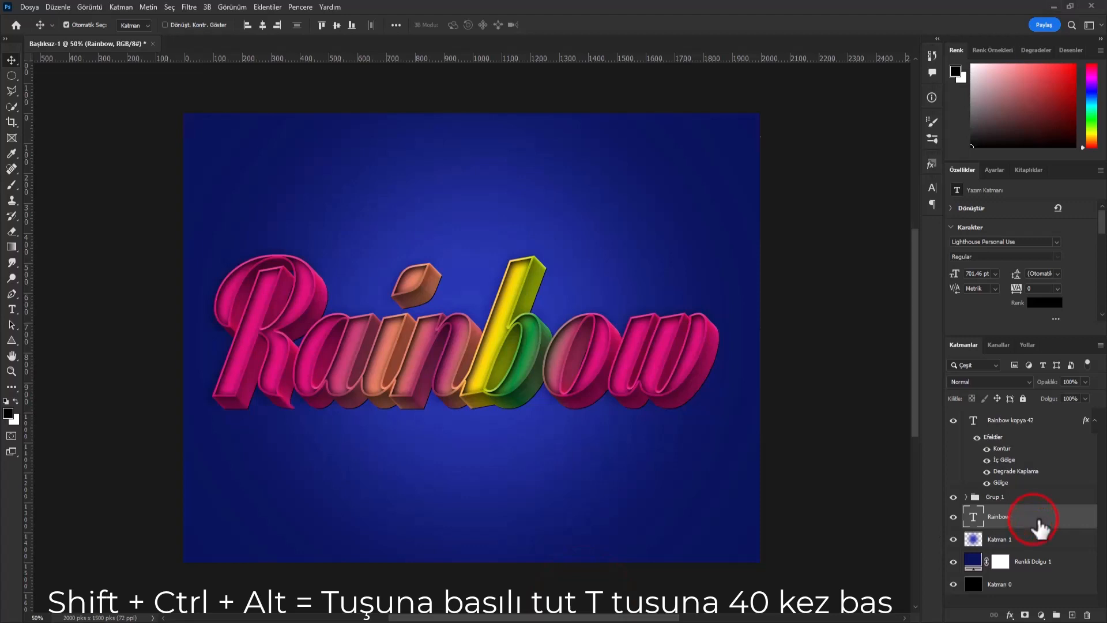
click(1039, 528)
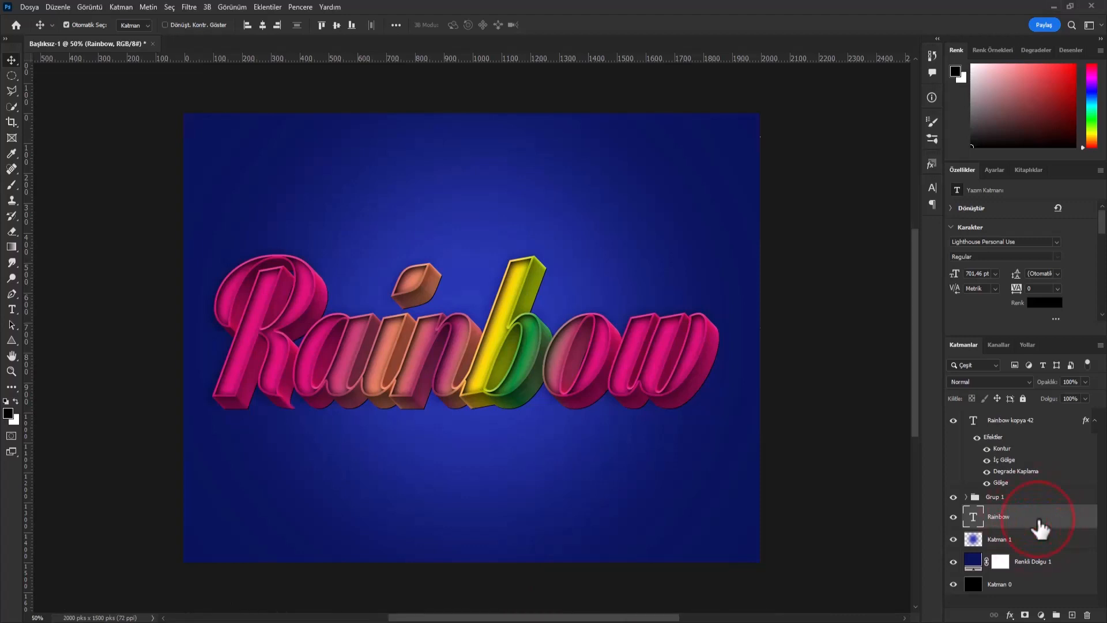
key(ctrl)
key(ctrl+alt+Down)
key(ctrl+alt+Down)
key(ctrl+alt+Down)
key(ctrl+alt+Down)
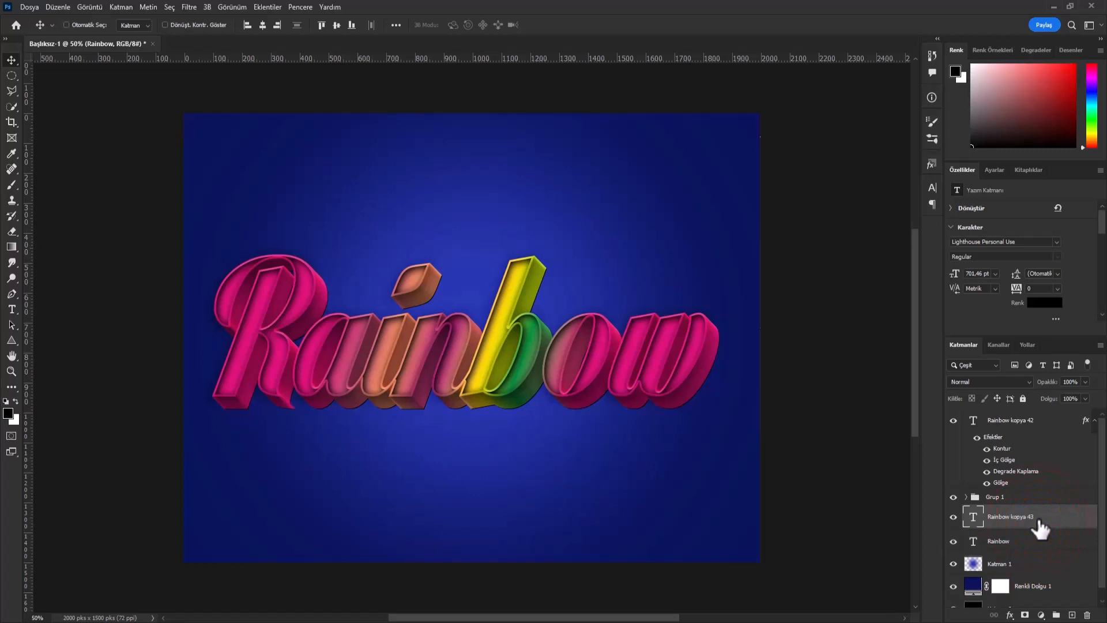
key(ctrl+alt+Down)
key(ctrl+alt+Down)
key(ctrl+alt+Down)
key(ctrl+alt+Down)
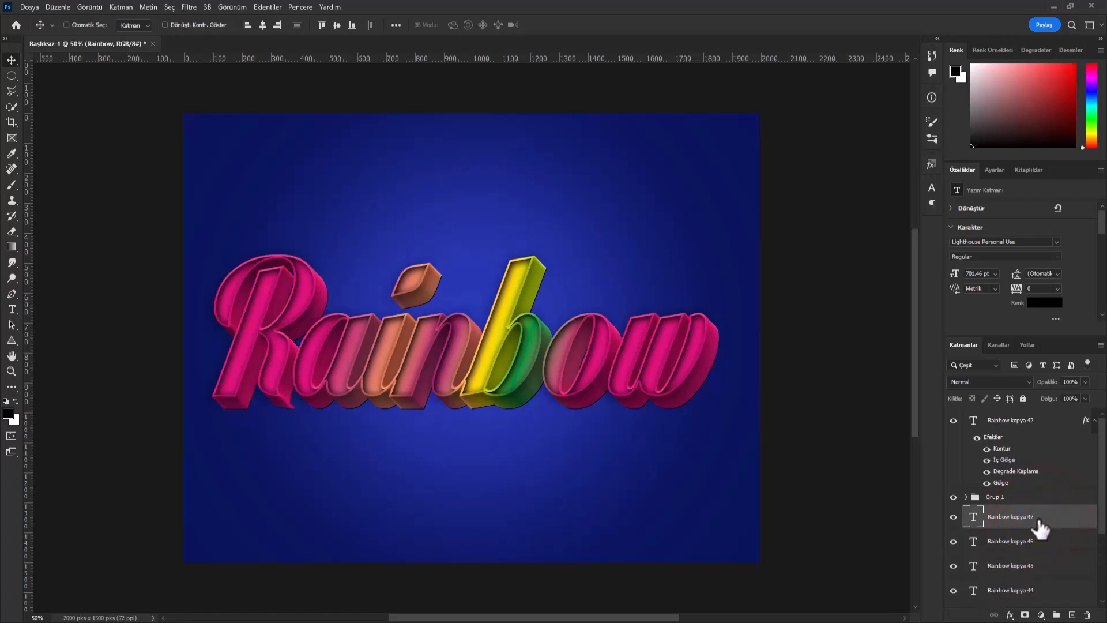
key(ctrl+alt+Down)
key(ctrl+alt+Down)
key(ctrl+alt+Down)
key(ctrl+j)
key(ctrl+j)
key(ctrl+j)
key(ctrl+j)
key(ctrl+j)
key(ctrl+alt+shift+t)
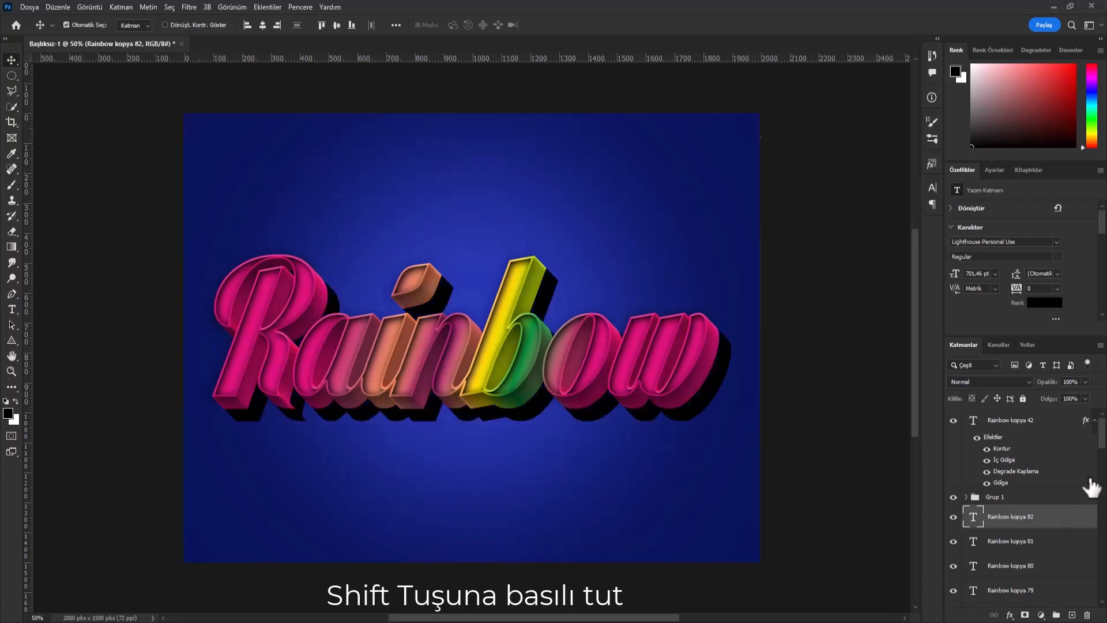
Merge all the black shadow layers, from Rainbow kopya 82 down to the original Rainbow, into one layer.
drag(1102, 450, 1103, 603)
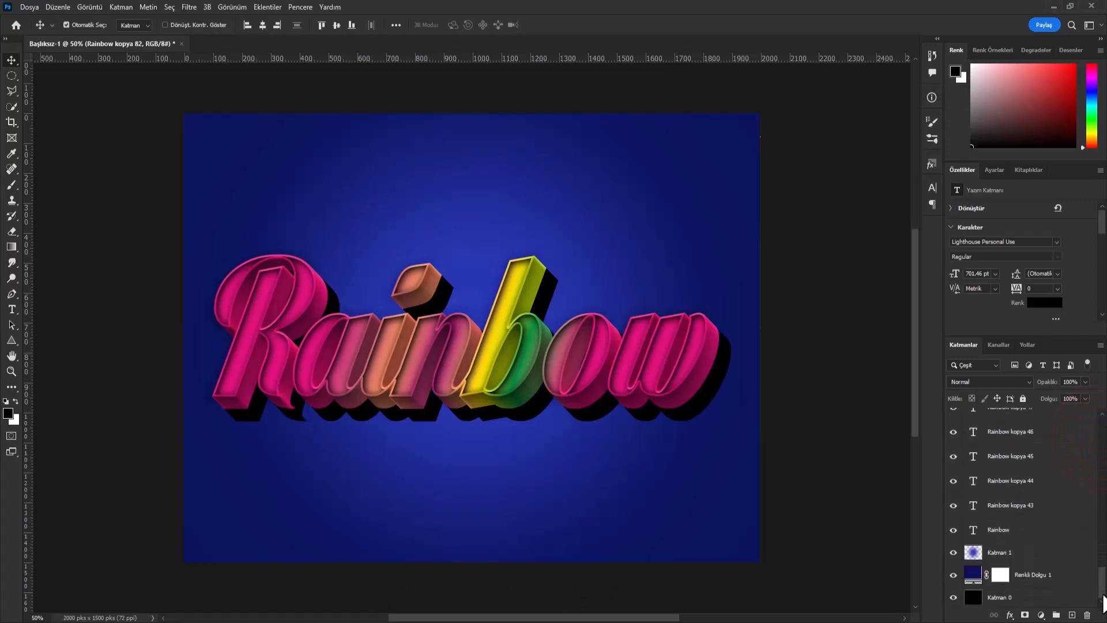
shift+click(1039, 535)
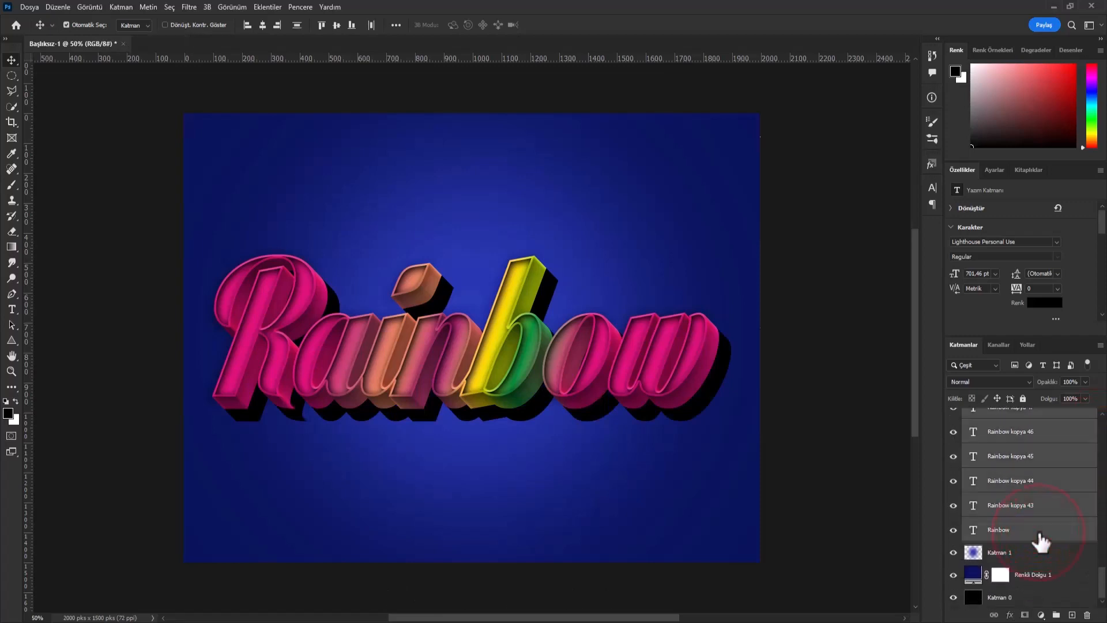
key(ctrl+e)
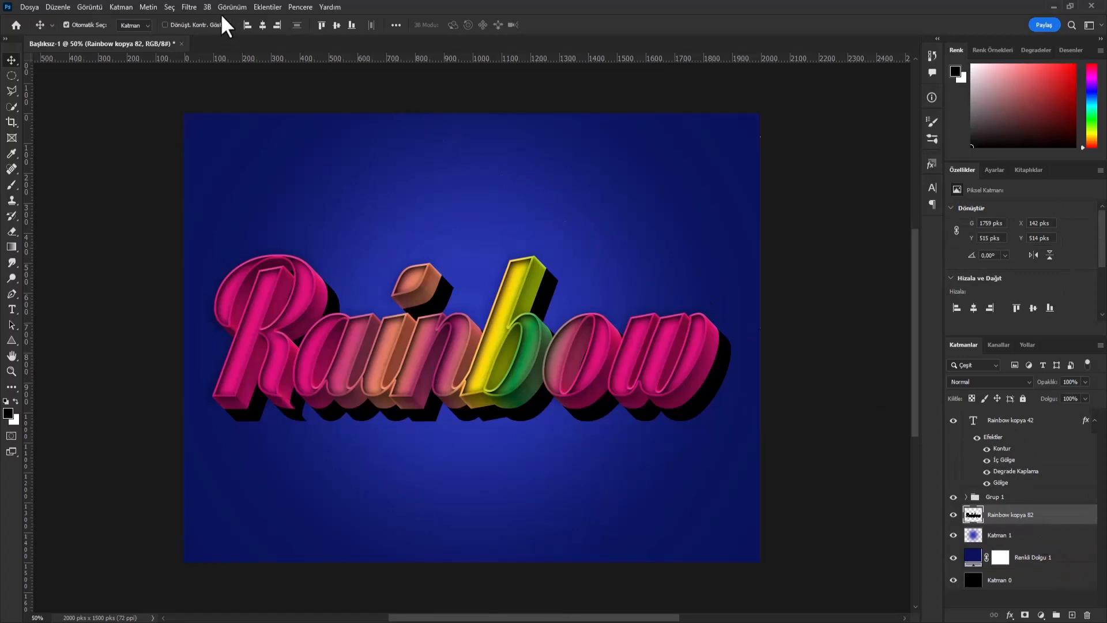
Apply a Motion Blur (Hareket Bulanıklığı) to the merged shadow layer with an angle of -43° and a distance of 99 pixels.
click(189, 7)
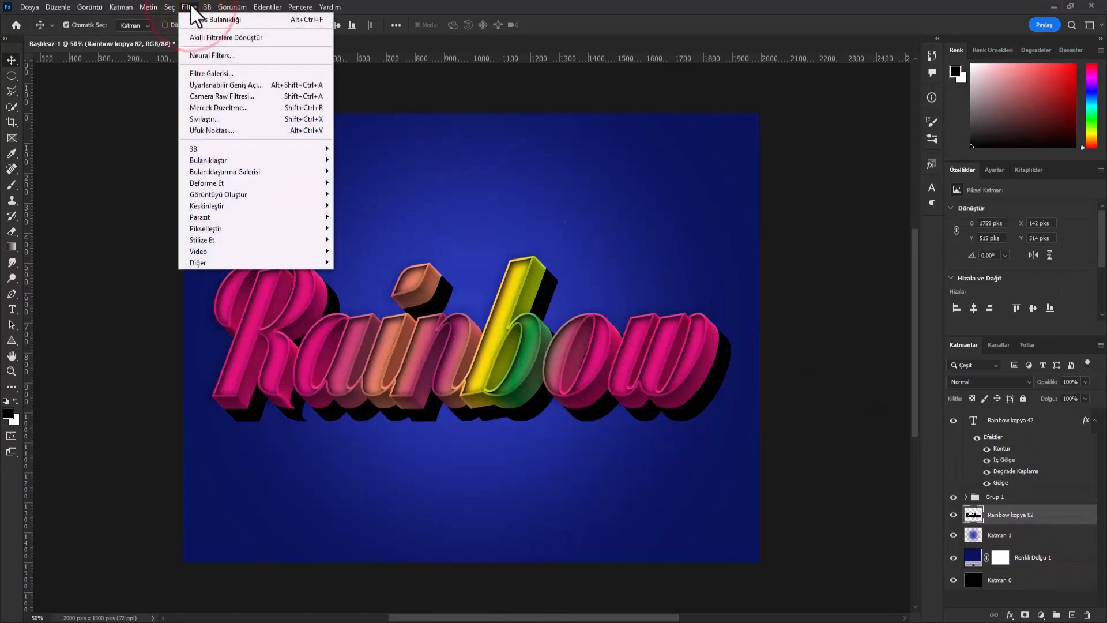
mouse_move(215, 165)
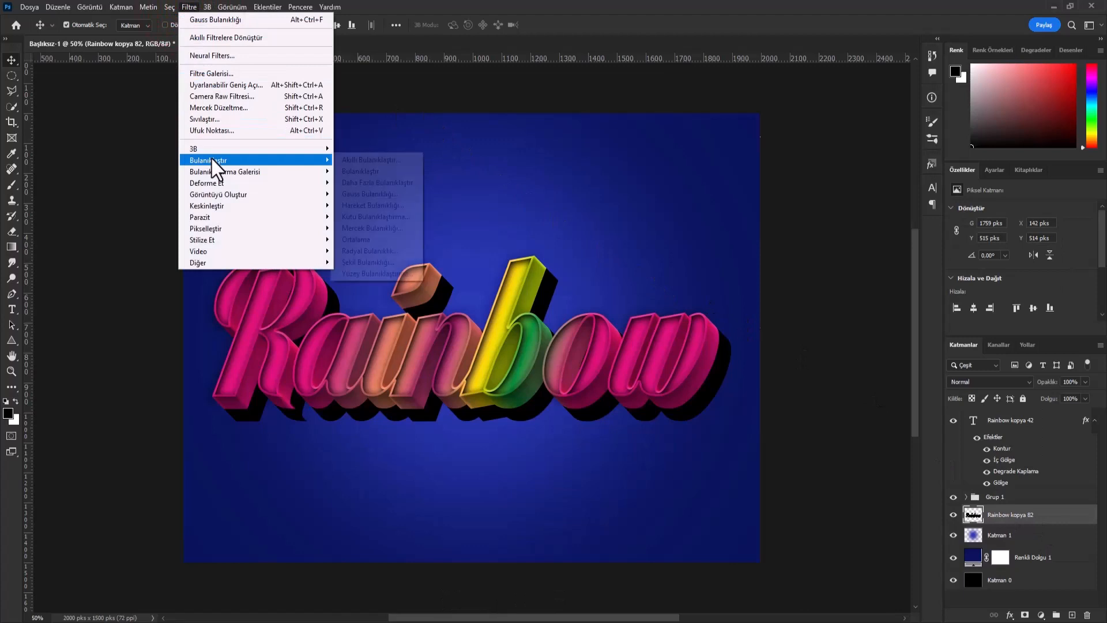
click(372, 206)
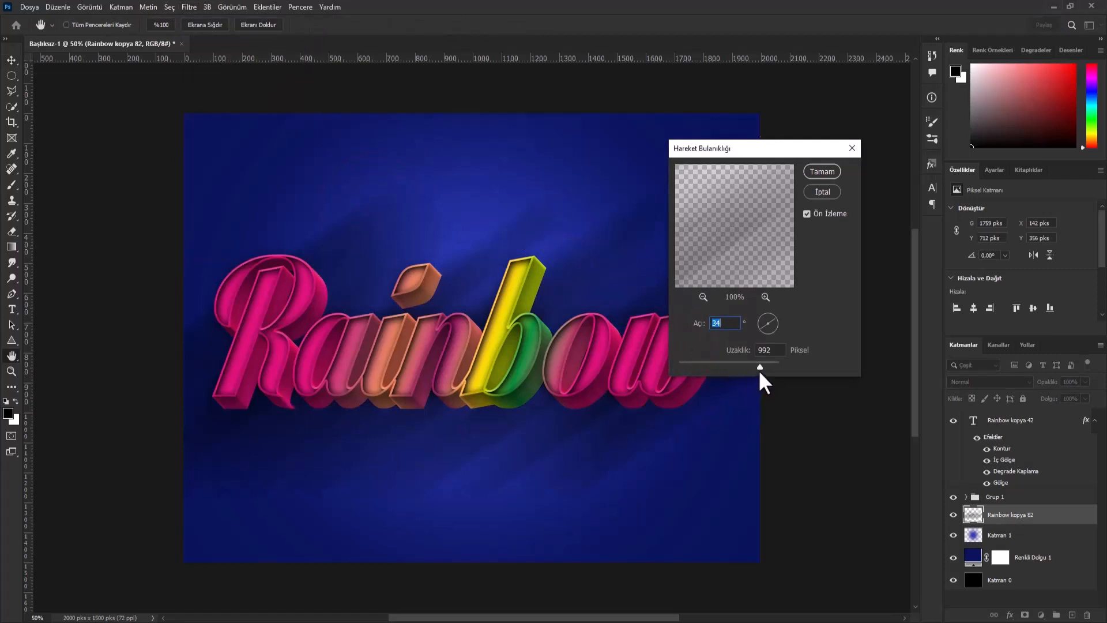
drag(760, 364, 741, 366)
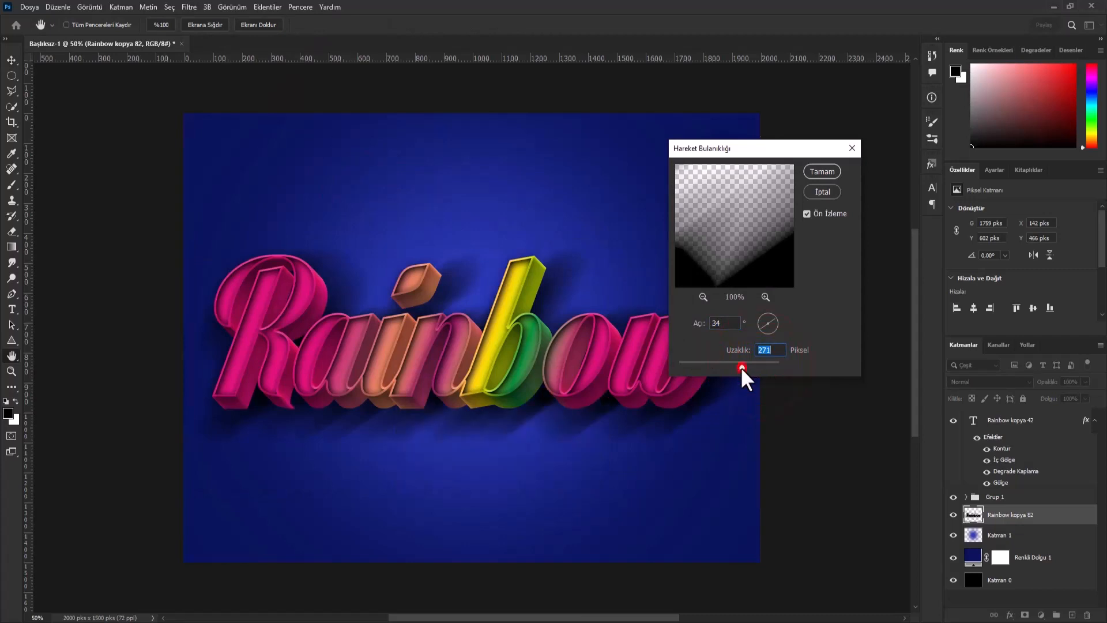
drag(771, 319, 760, 316)
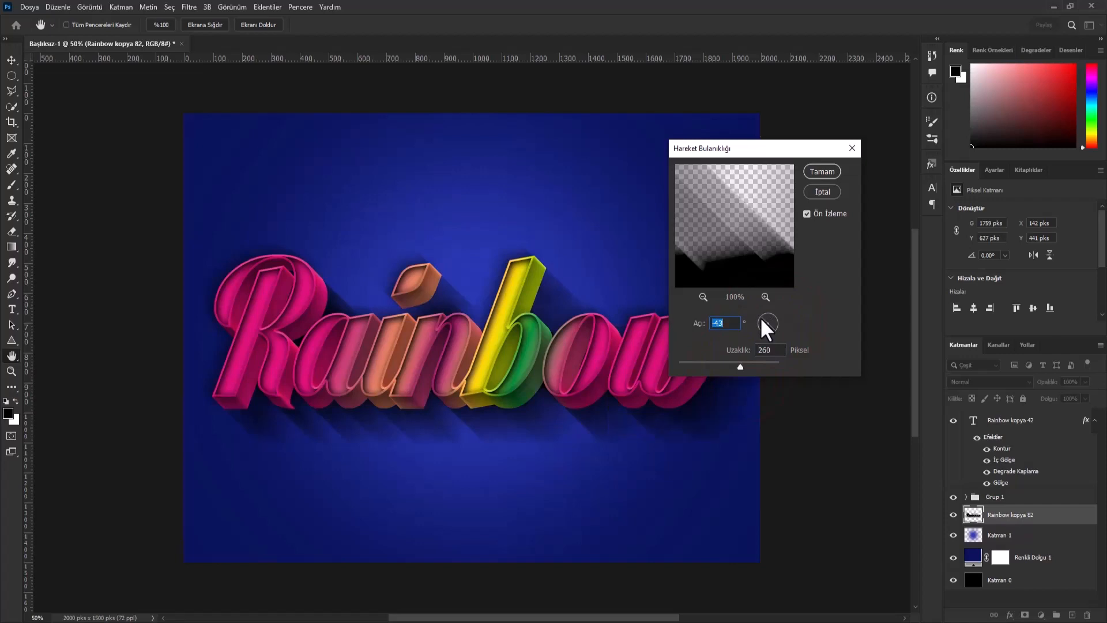
drag(741, 366, 709, 365)
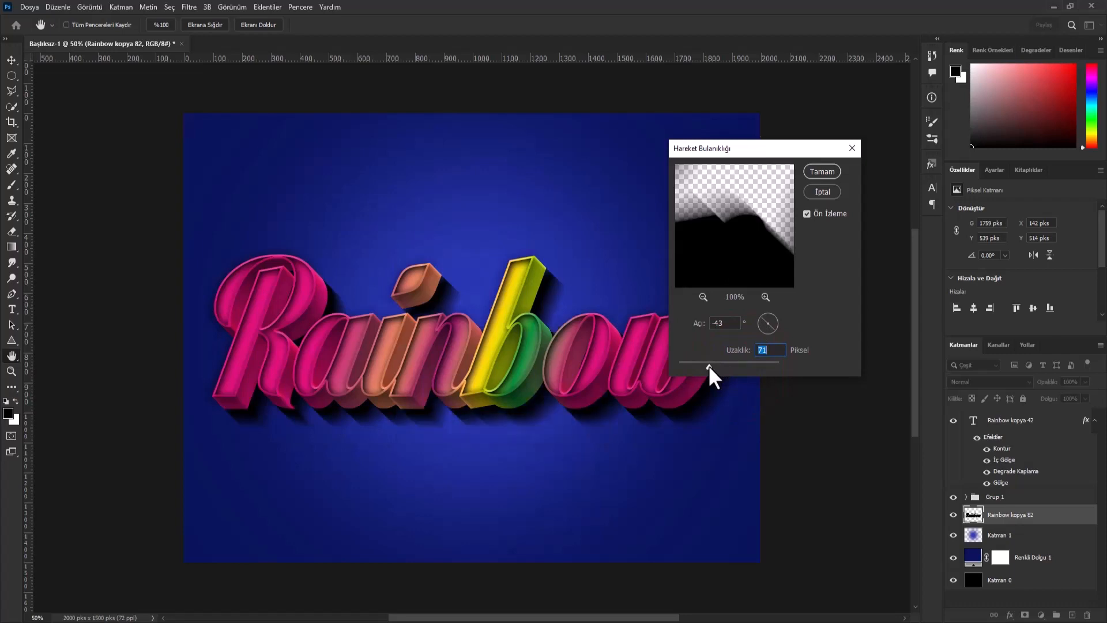
drag(709, 365, 714, 365)
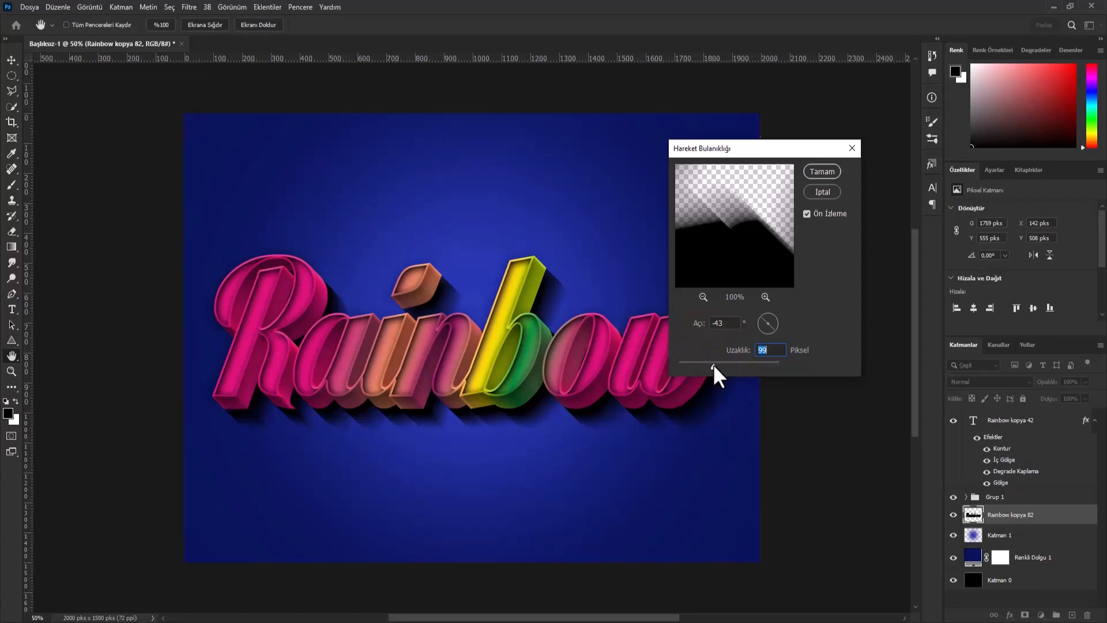
click(822, 171)
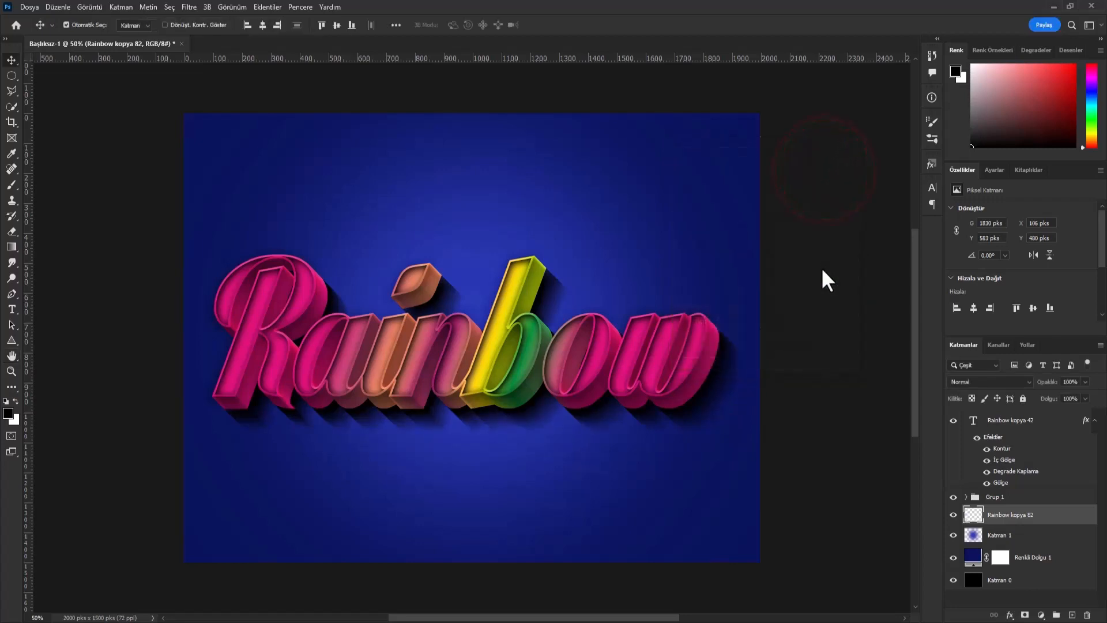